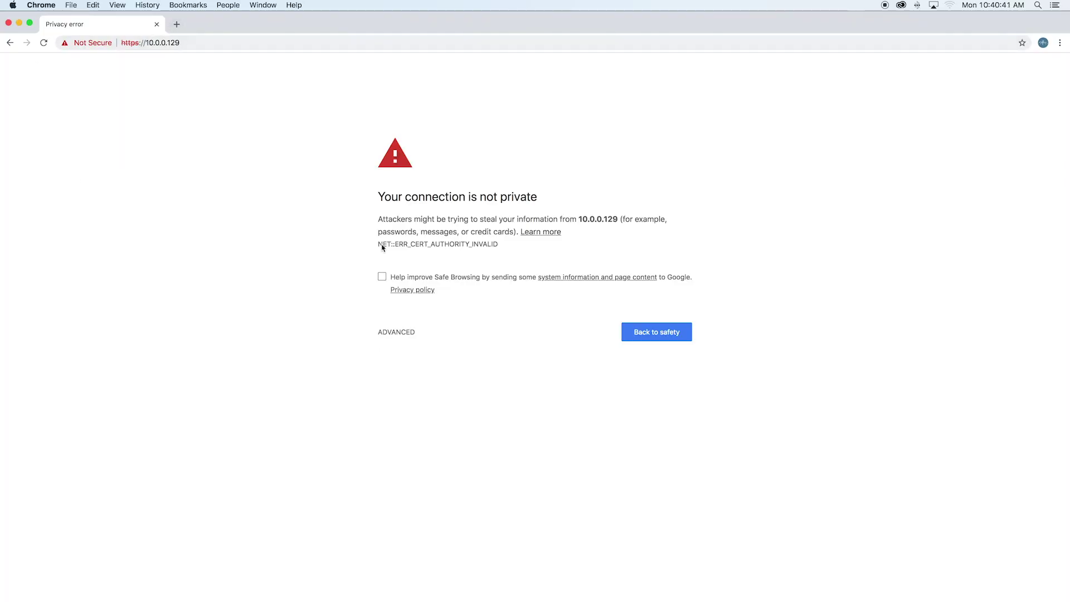
Bypass the certificate warning for 10.0.0.129 and open Cloud Key management
click(406, 332)
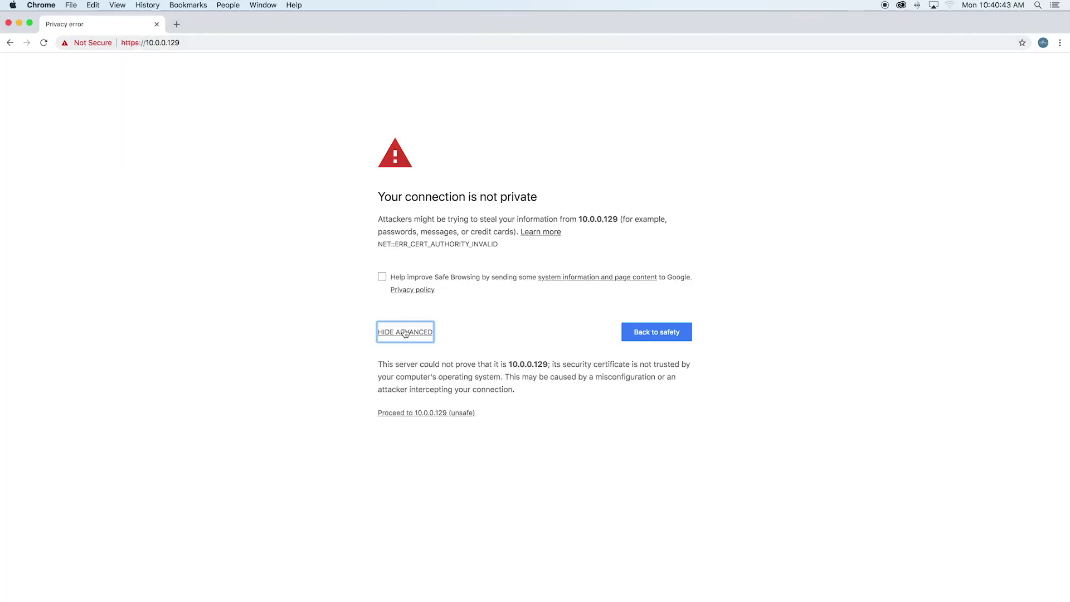
click(425, 413)
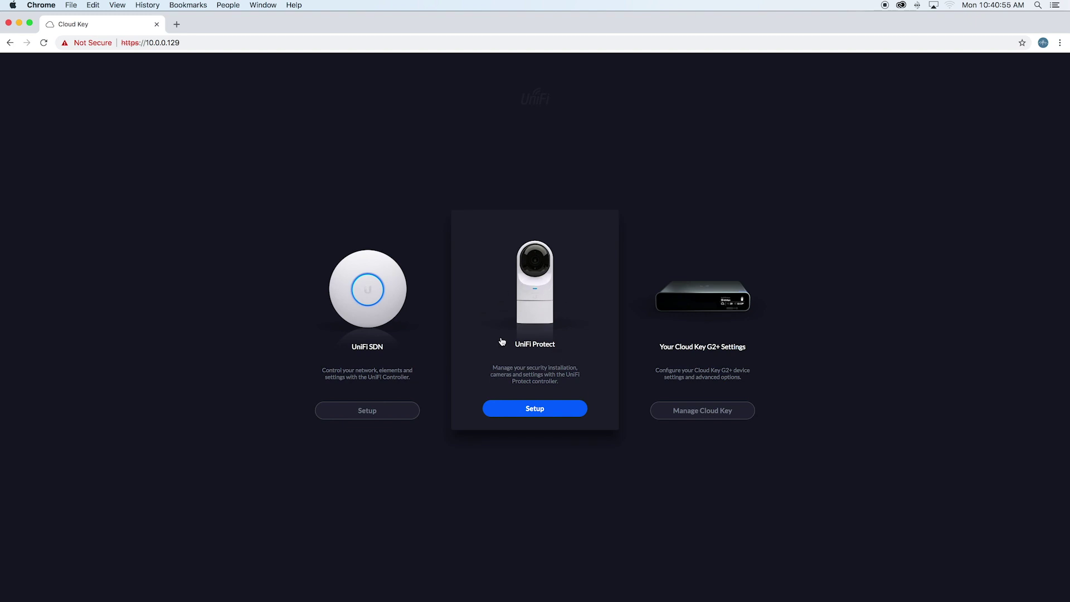
click(709, 413)
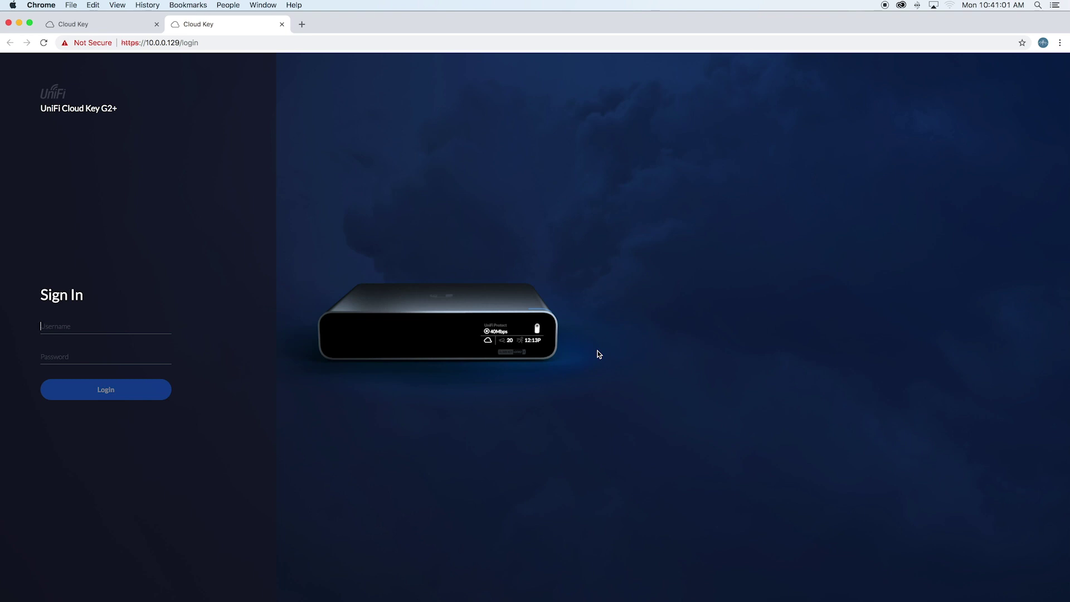
Sign in to the Cloud Key and replace the default password with a new one
text(r)
text(•)
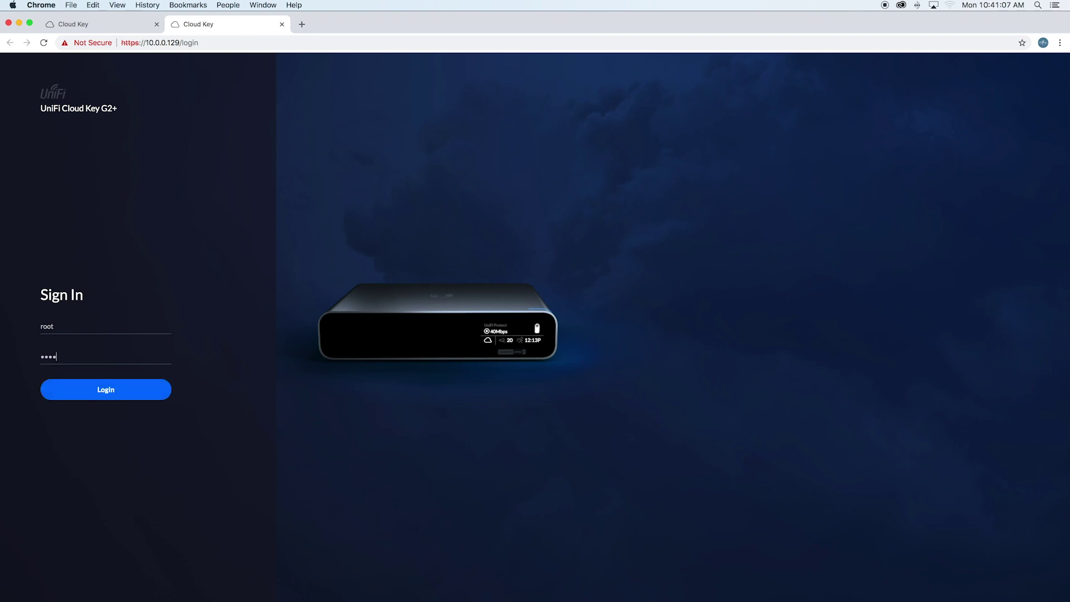
key(Return)
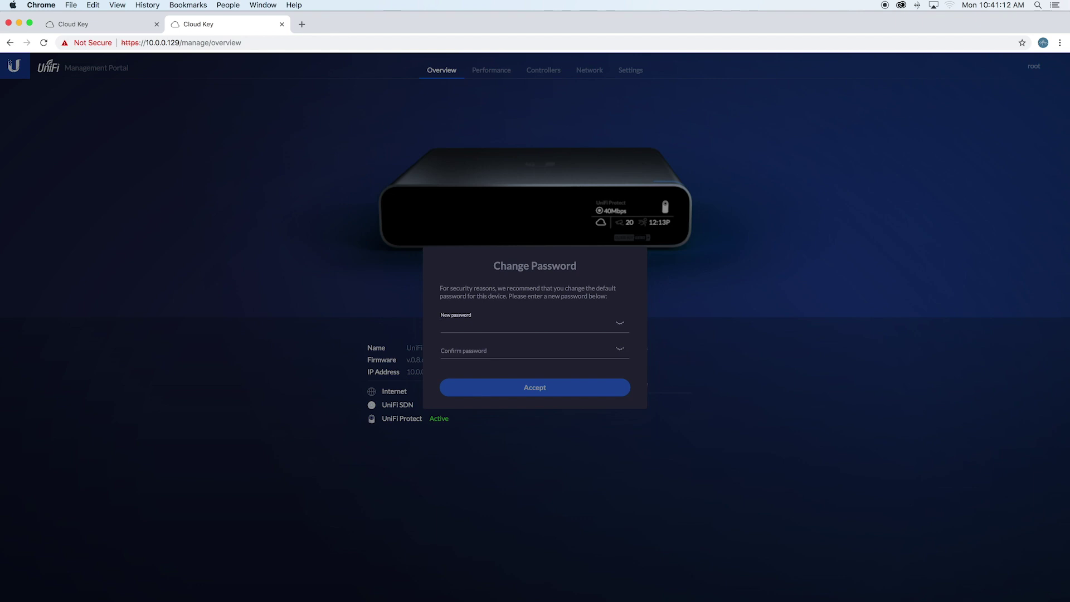
click(535, 351)
text(•••••••)
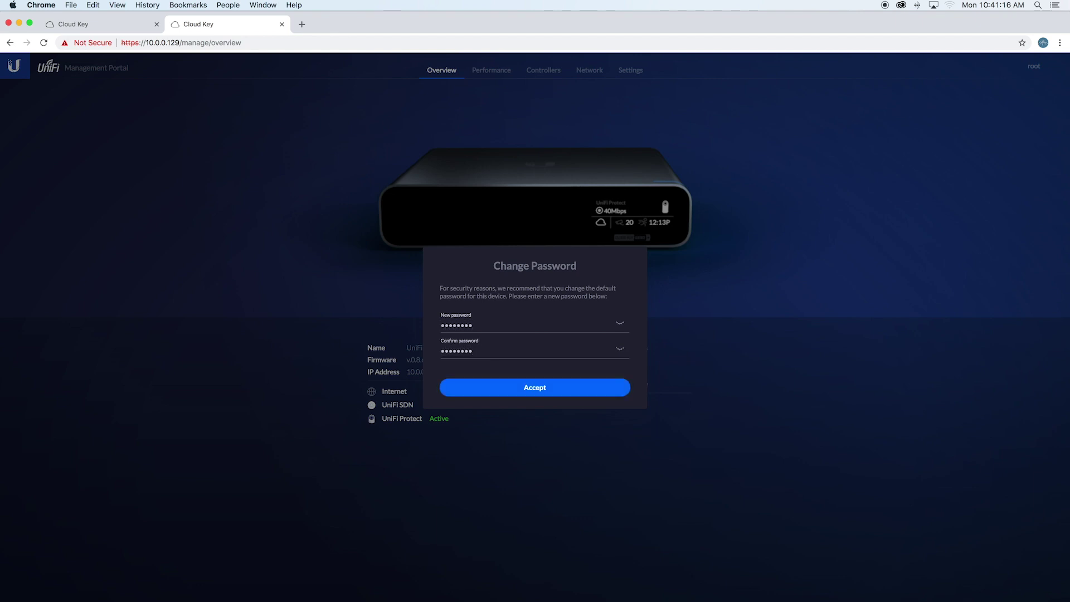
text(•)
key(Return)
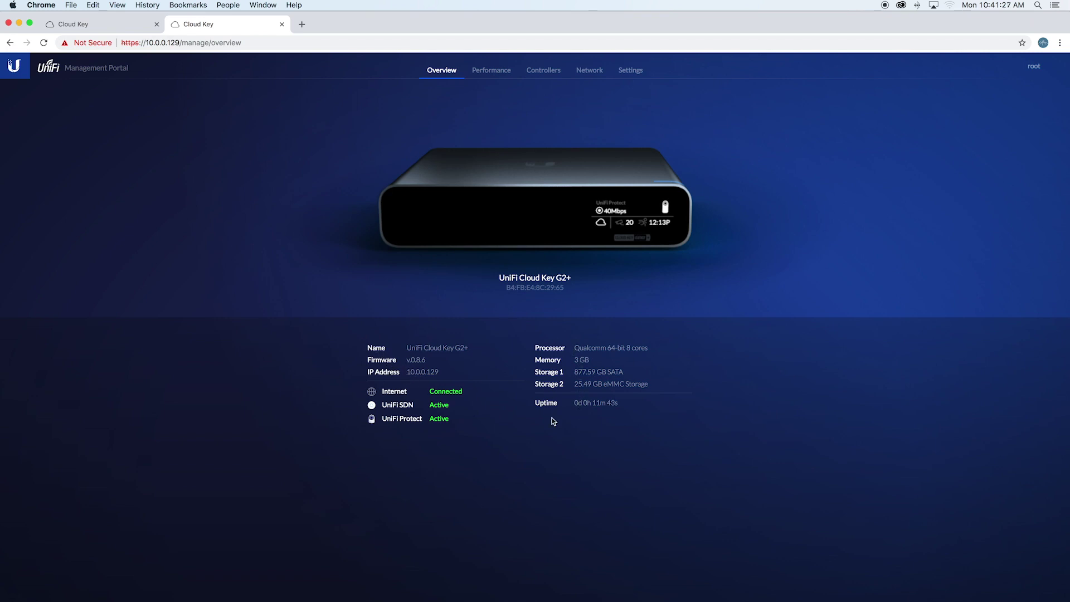
Review CPU, memory and HDD storage usage on the Performance page
click(491, 70)
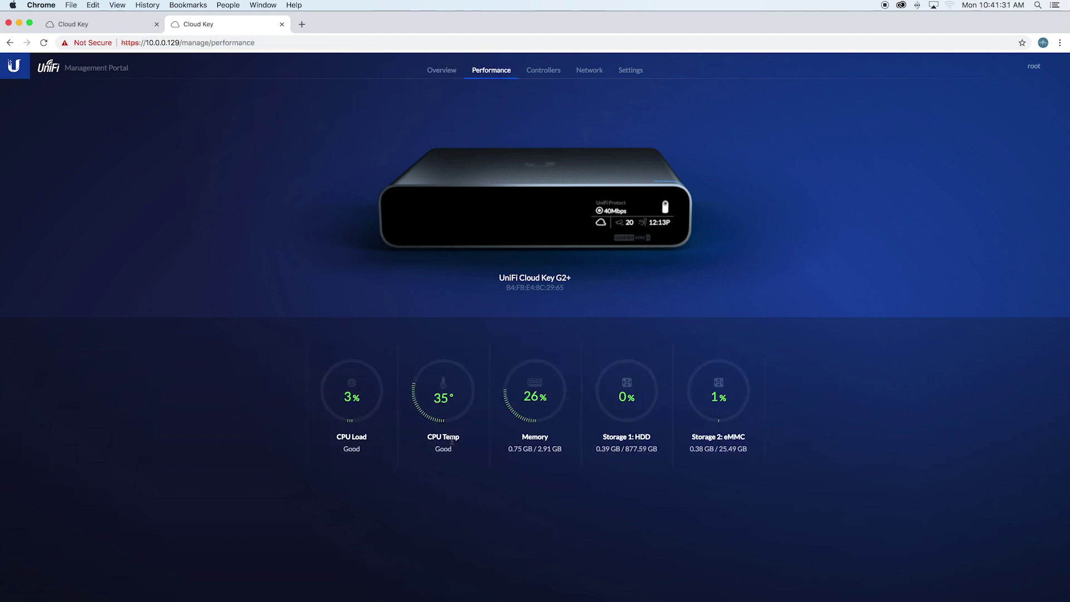
drag(606, 448, 656, 449)
click(696, 447)
Check the Controllers, Network and Settings pages (Hardware expanded), ending on Controllers
click(547, 73)
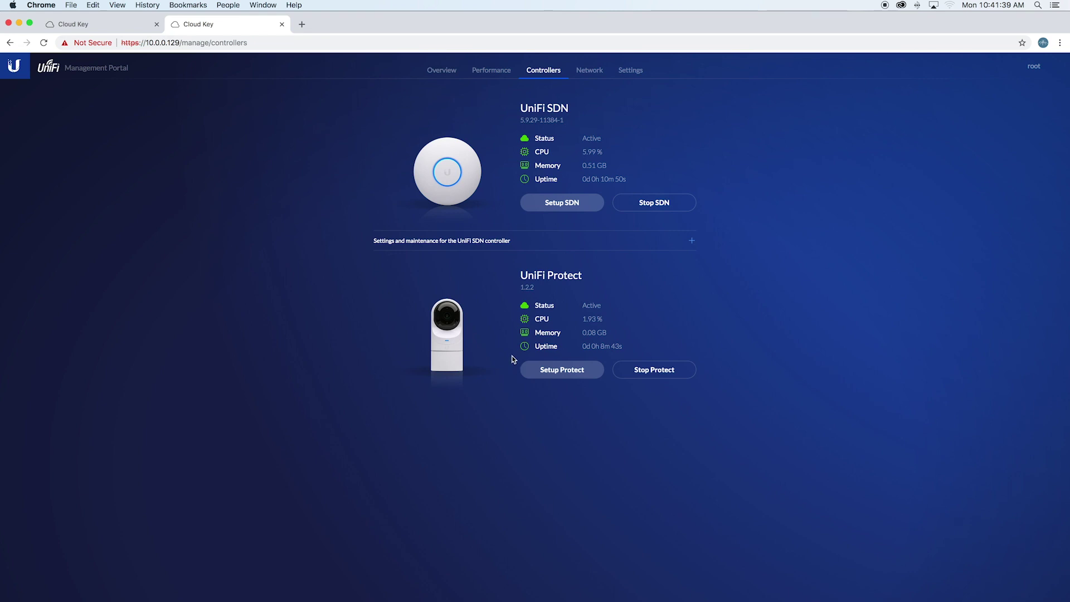
click(587, 71)
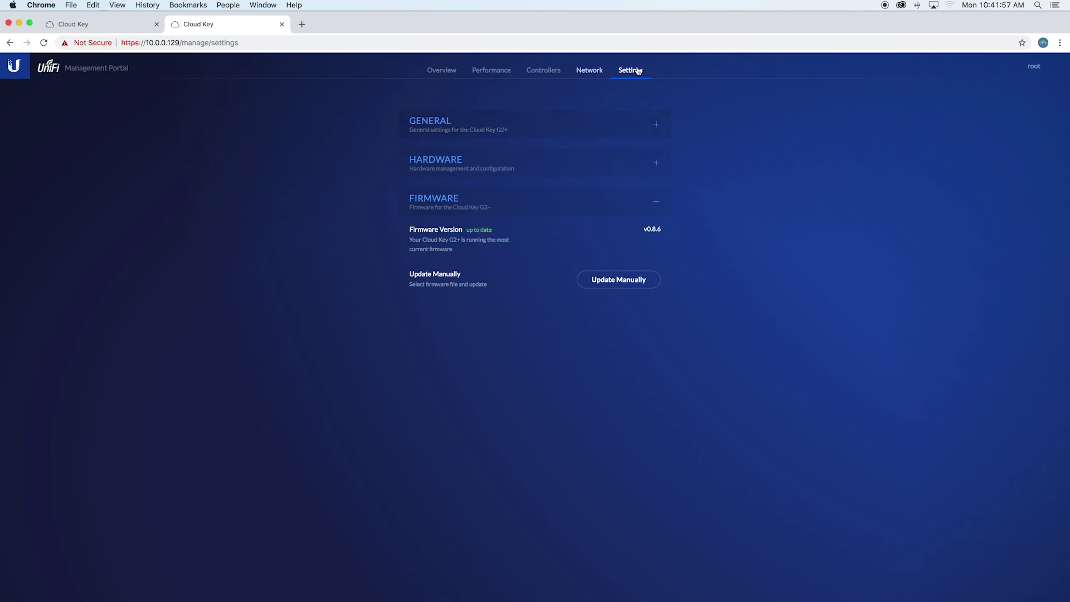
click(560, 170)
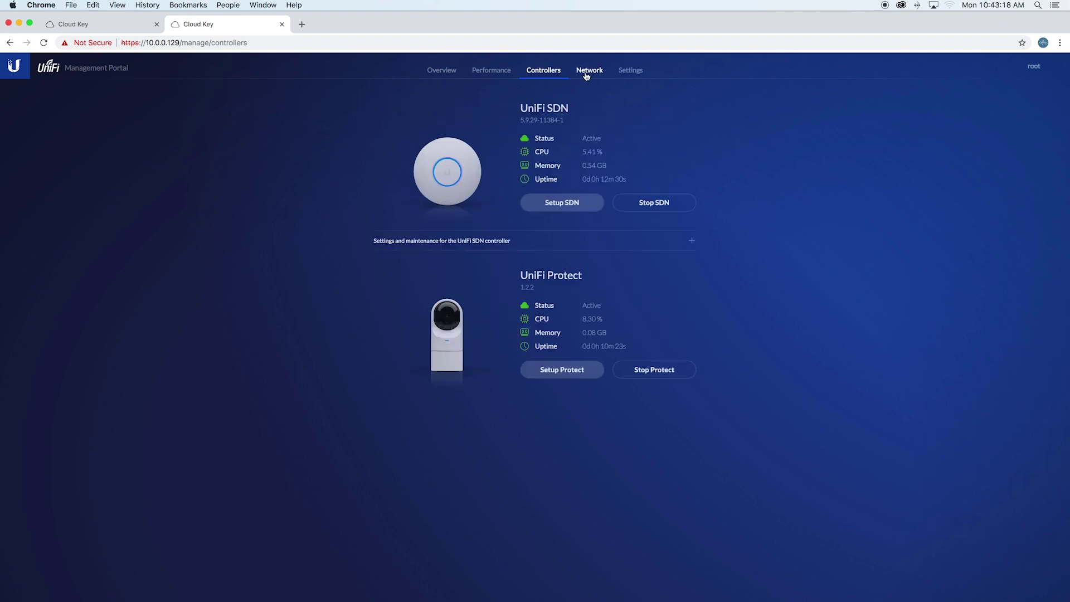
click(589, 71)
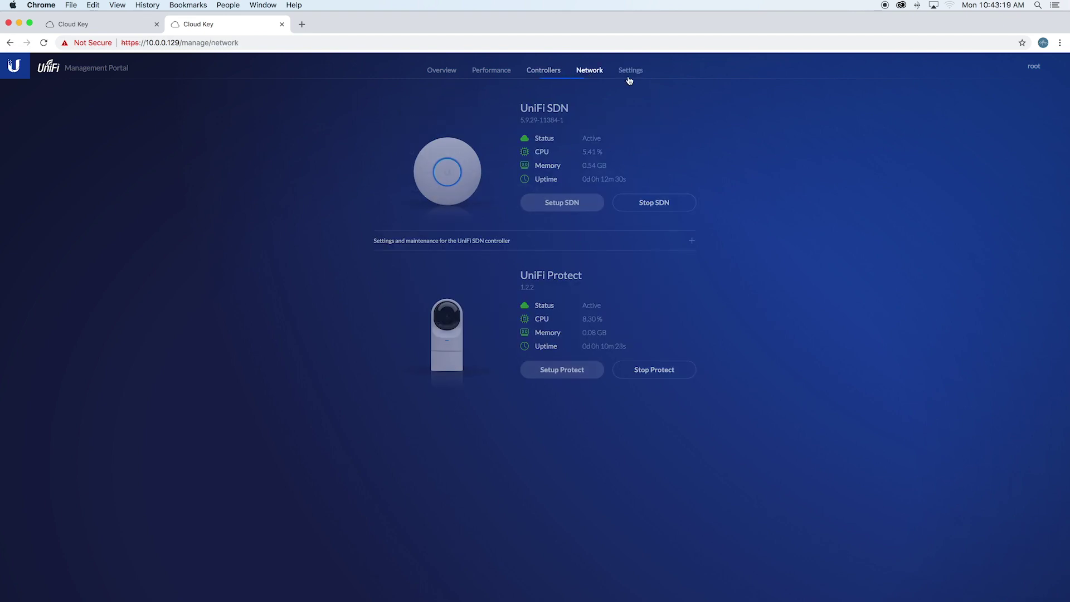
click(561, 73)
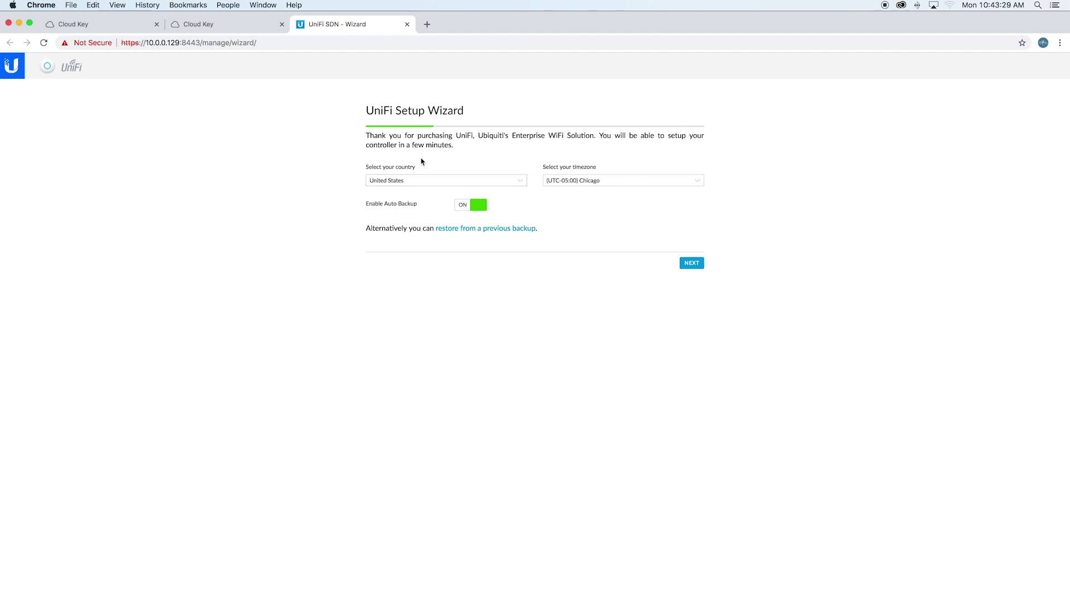
Accept the country and timezone, and select the AP-AC-Mesh and Switch 24 POE-250W for configuration
click(698, 268)
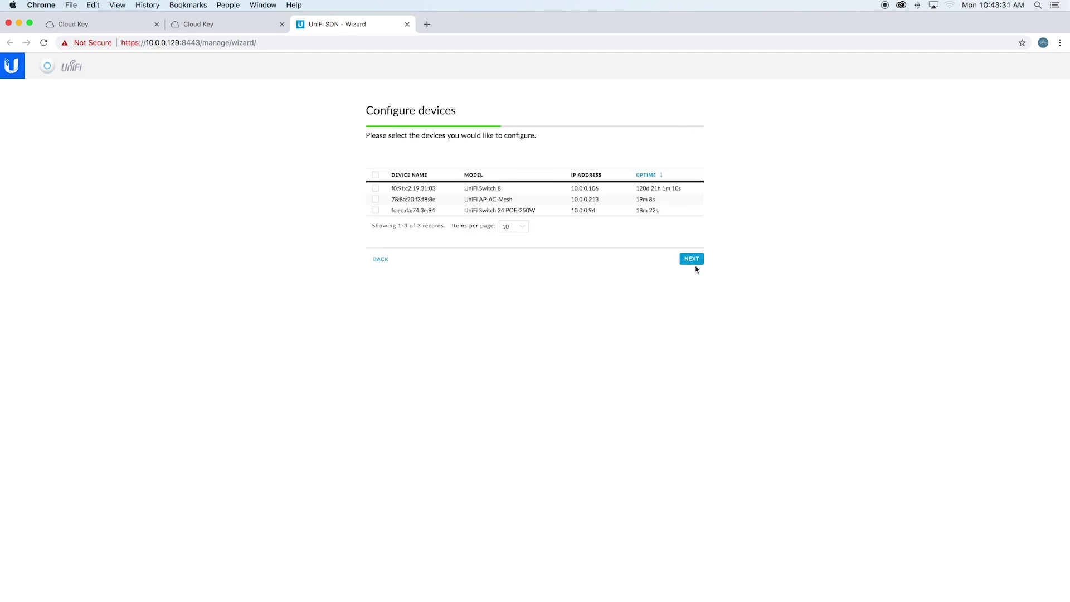
click(545, 199)
click(545, 210)
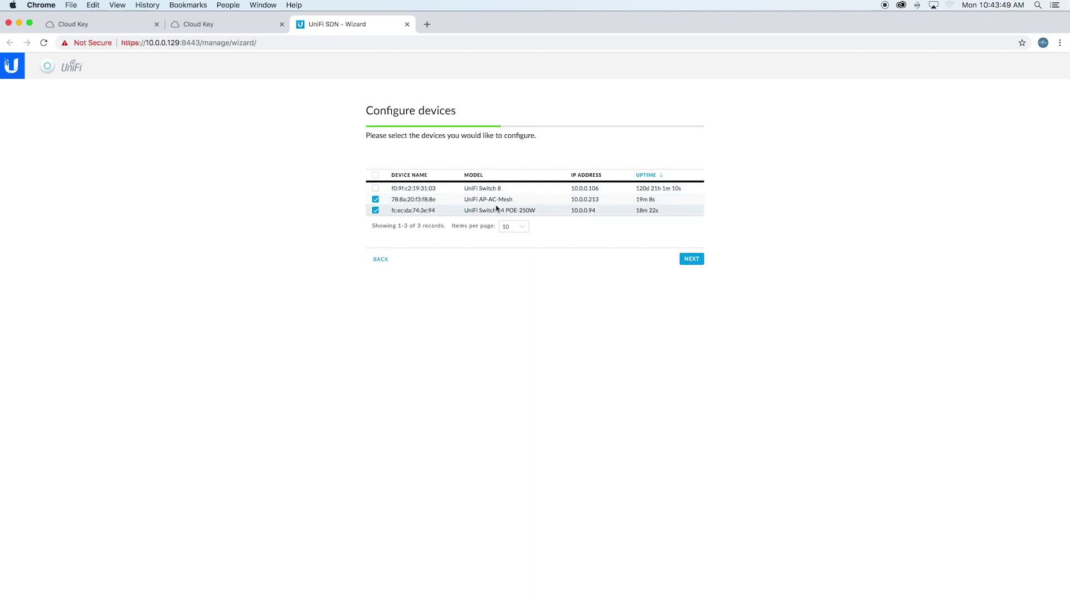
click(704, 261)
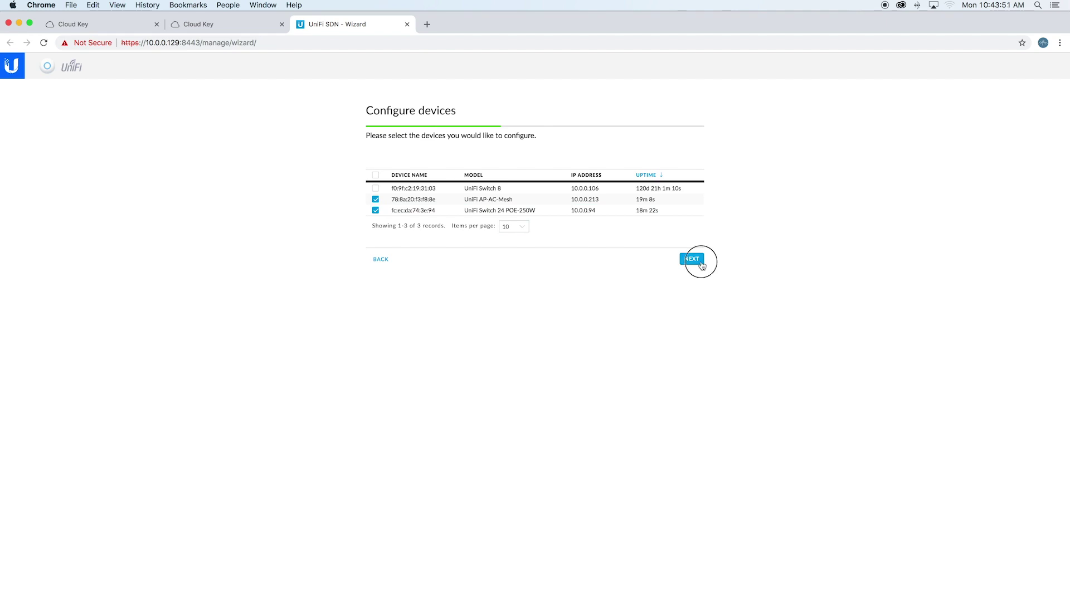
click(507, 164)
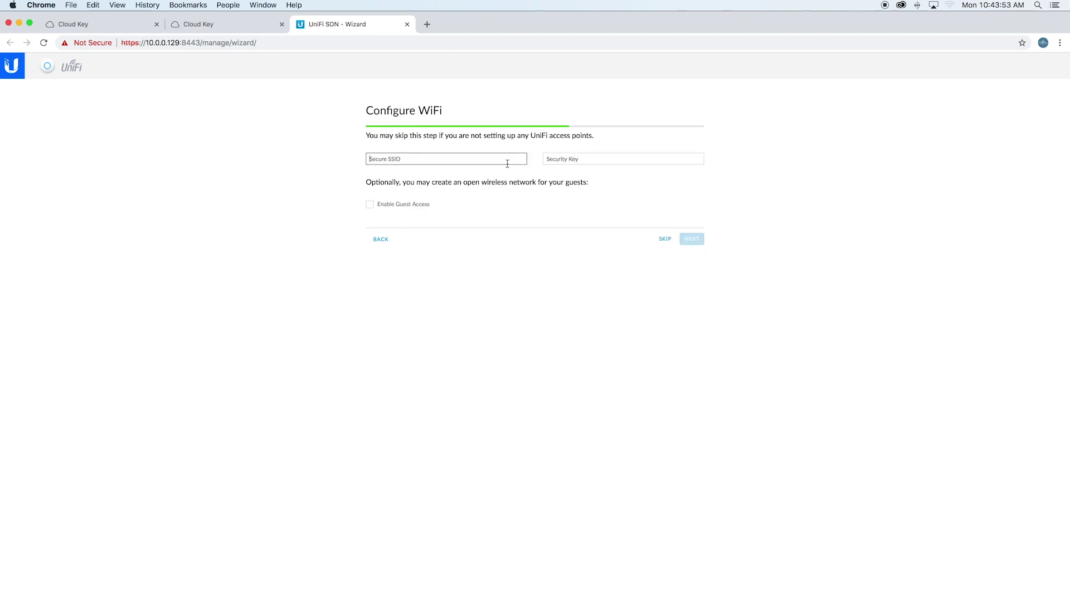
Name the secure WiFi network testnet with an eight-character security key and continue
text(testnet)
click(546, 159)
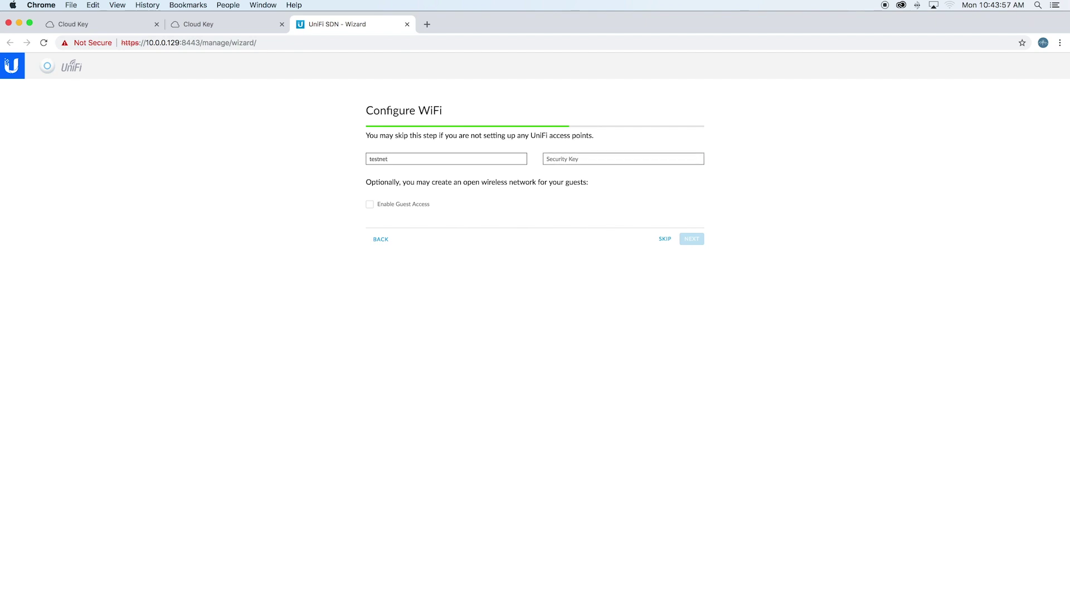
text(••)
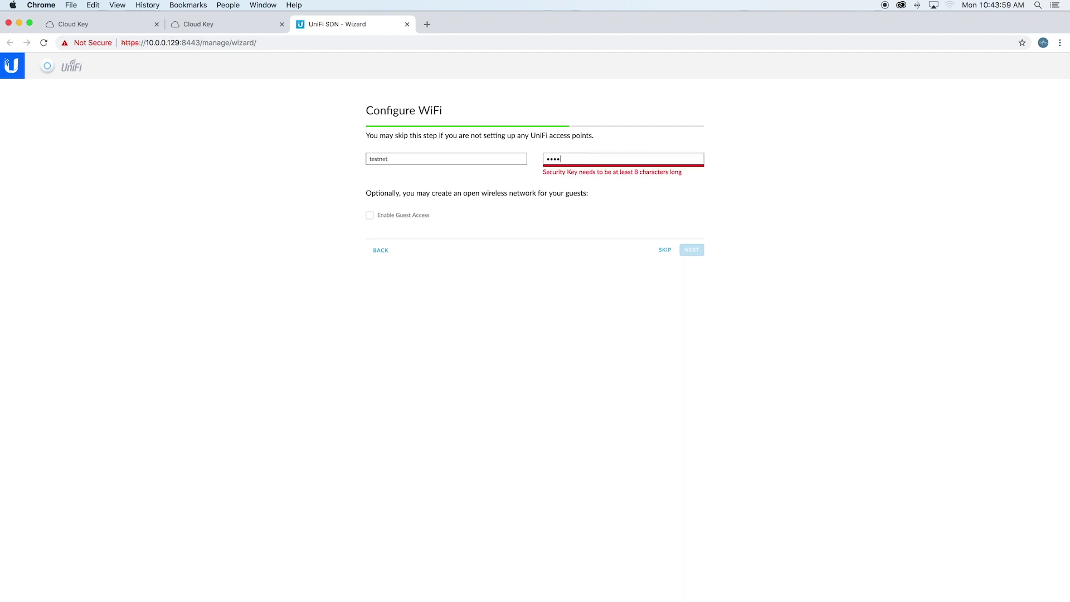
key(BackSpace)
key(BackSpace)
key(BackSpace)
key(BackSpace)
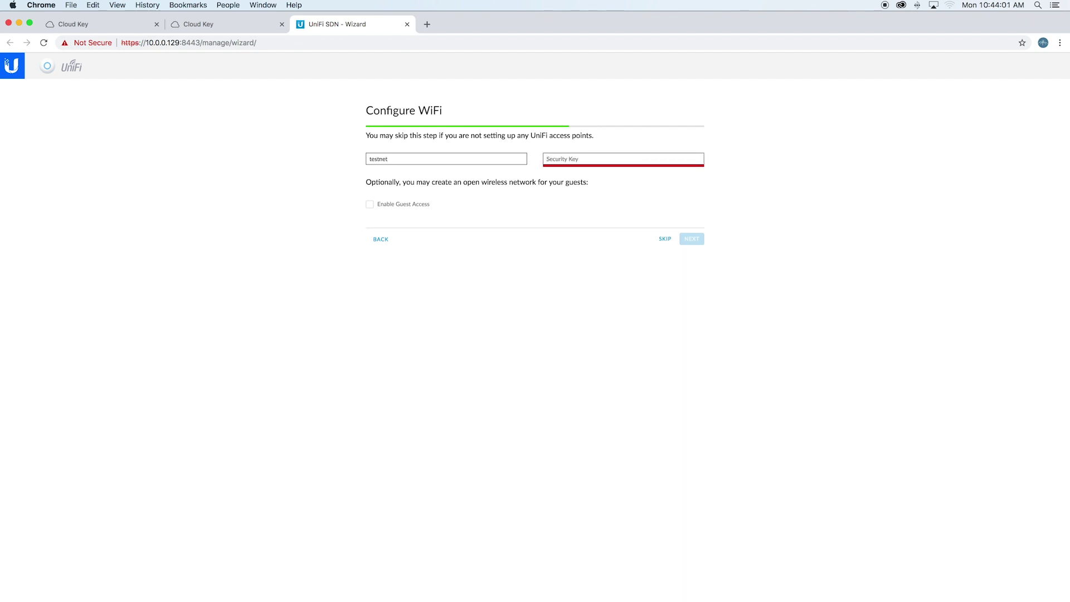
text(••••••••)
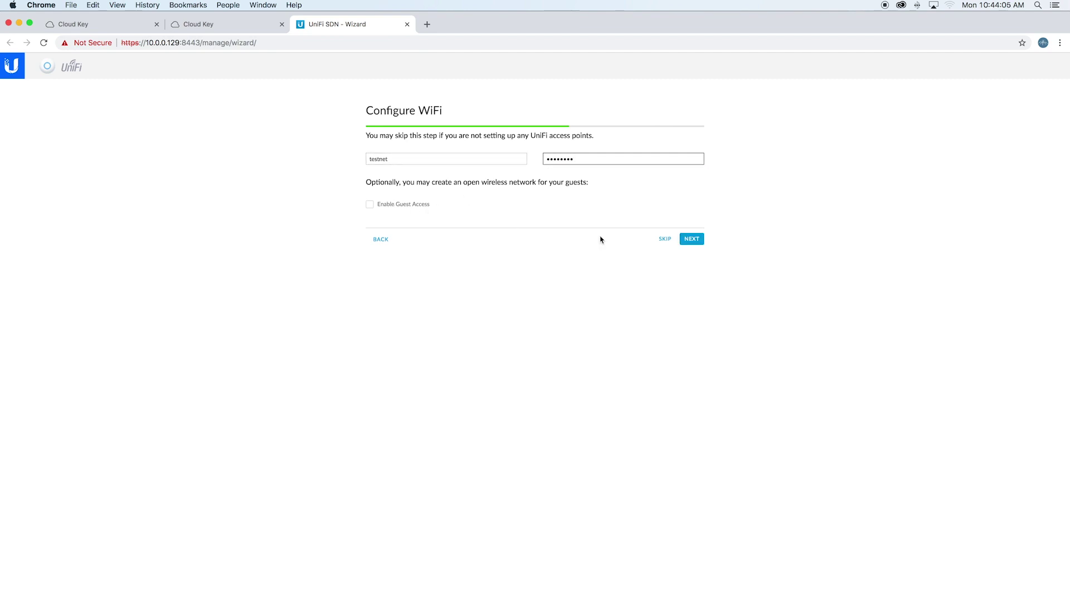
click(700, 246)
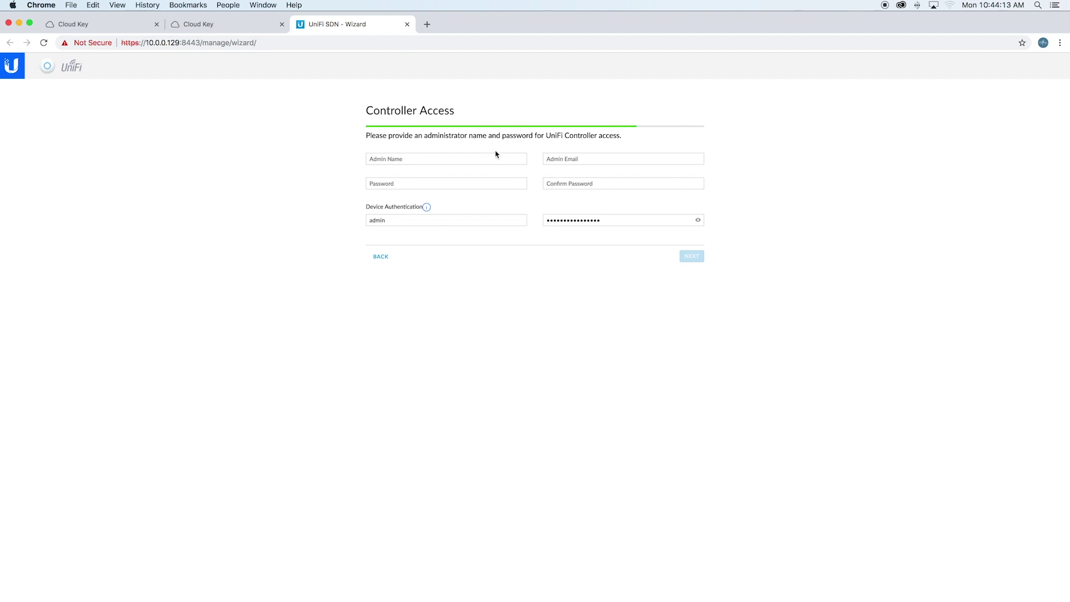
Enter the administrator name, email and password, then finish the setup wizard
click(481, 161)
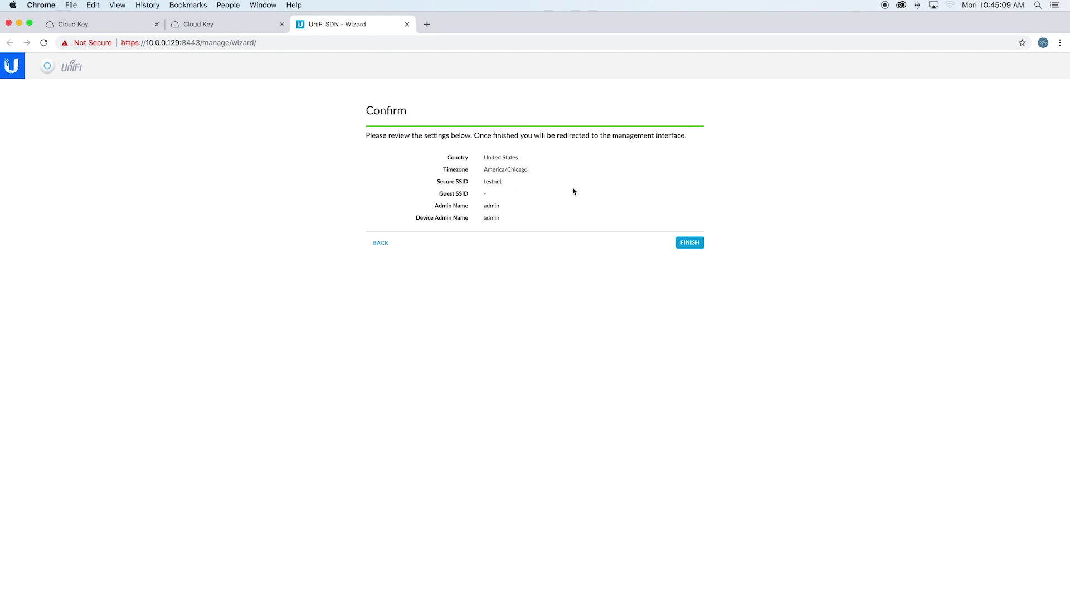
click(692, 244)
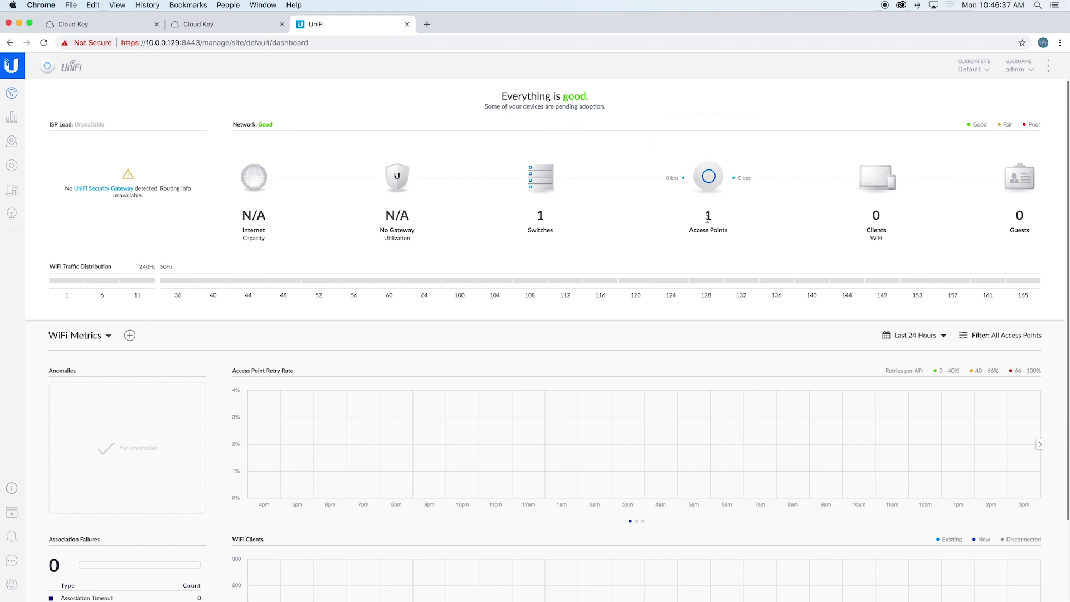
Scroll the dashboard back to the top and show the three-device Devices list
scroll(717, 205, down, 3)
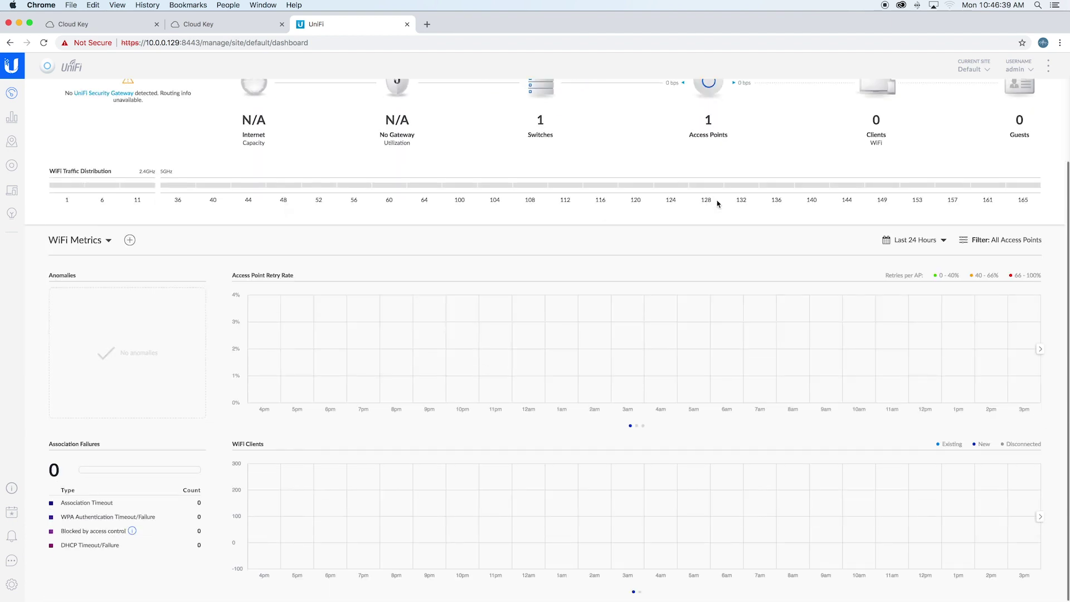
scroll(717, 201, up, 3)
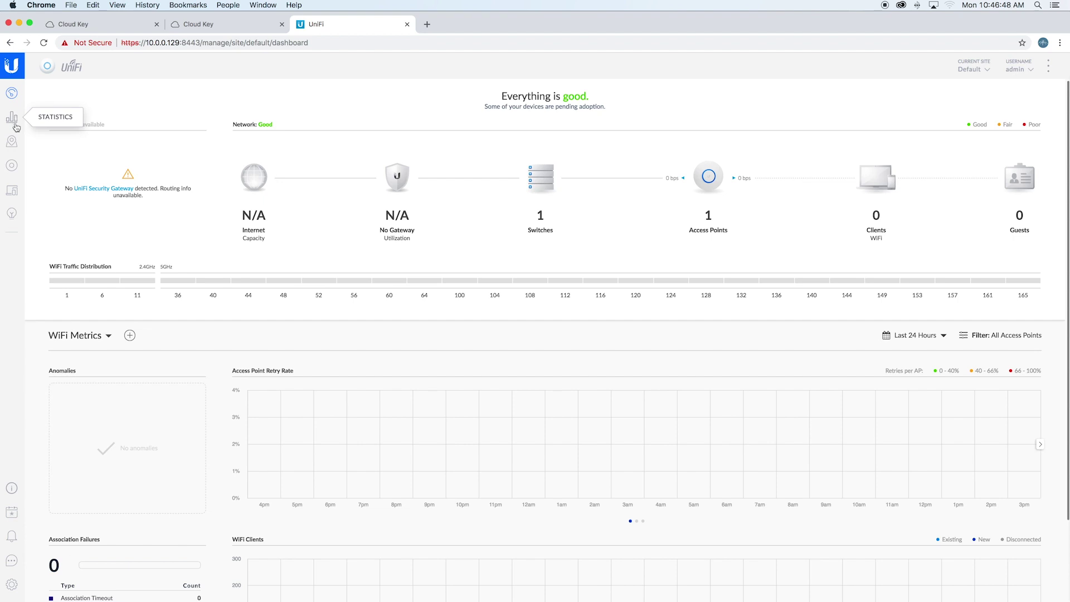
click(13, 170)
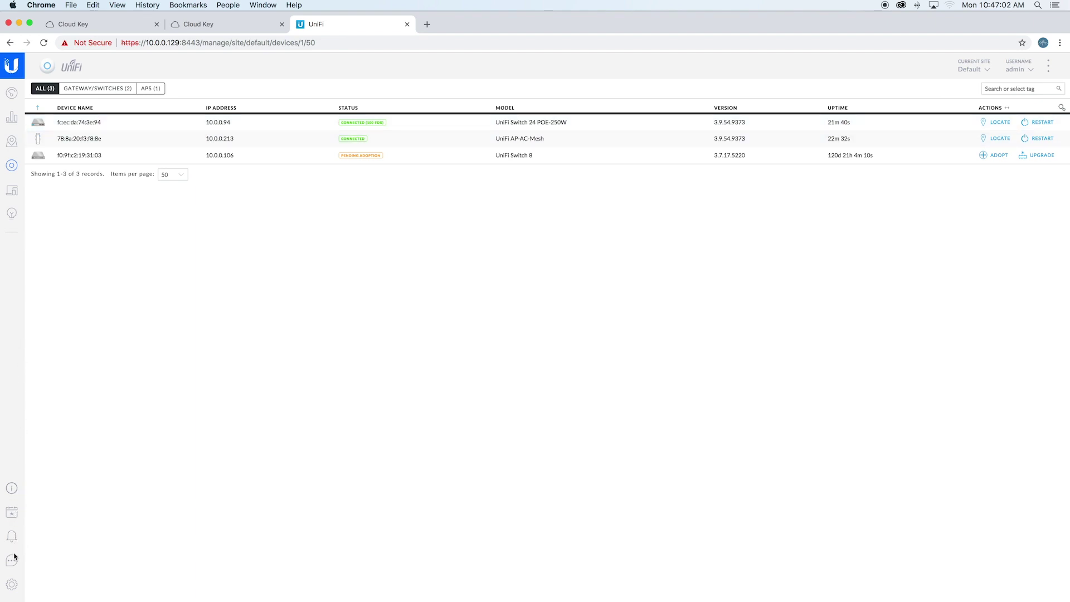
Browse the Wireless Networks, Networks and Controller settings, then go back to the Dashboard
click(11, 586)
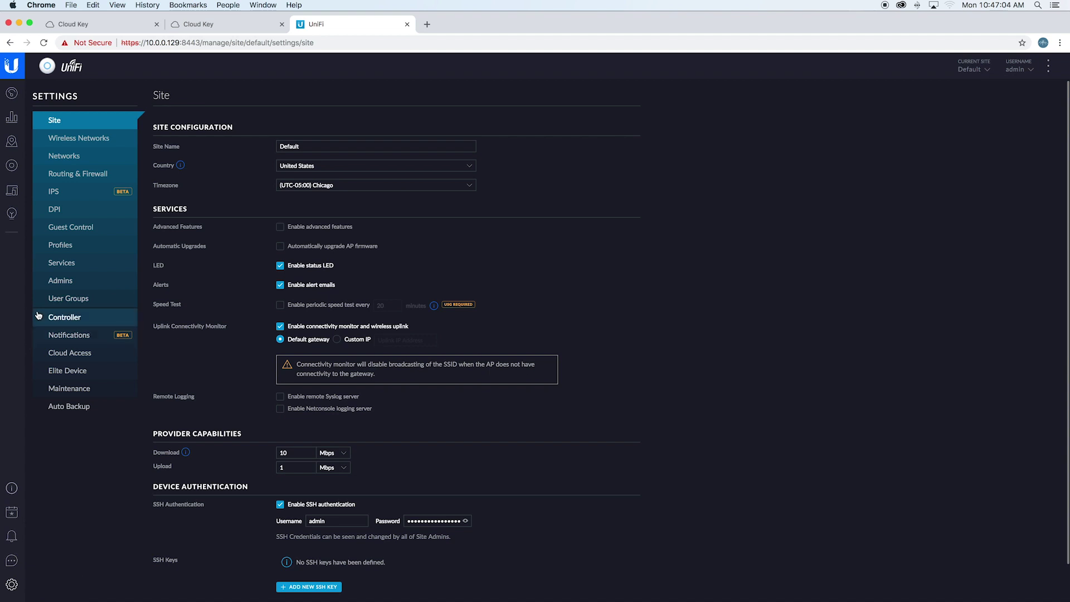
click(93, 139)
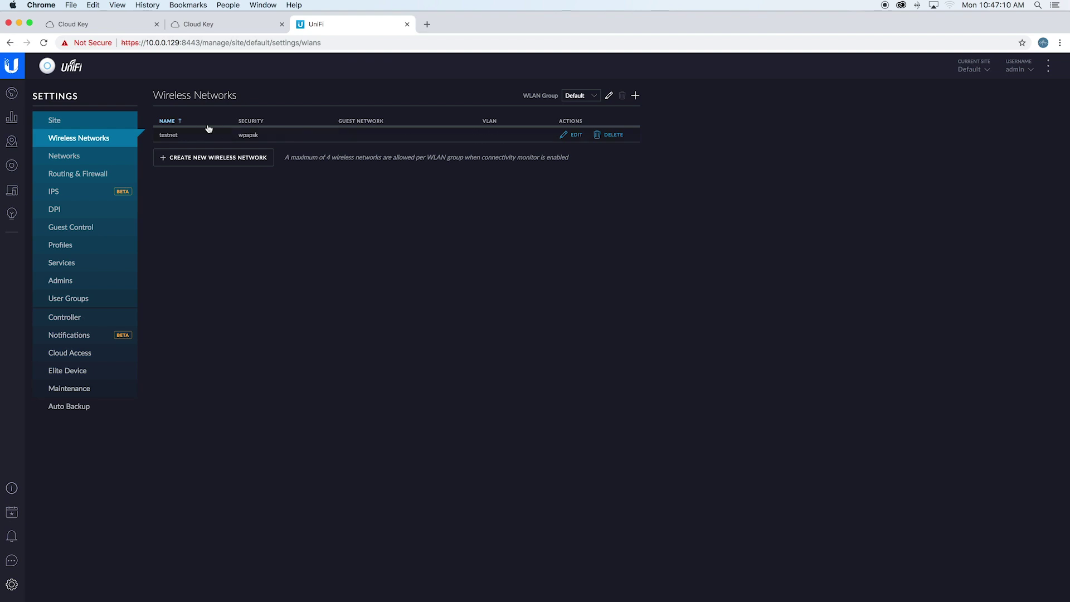
click(117, 163)
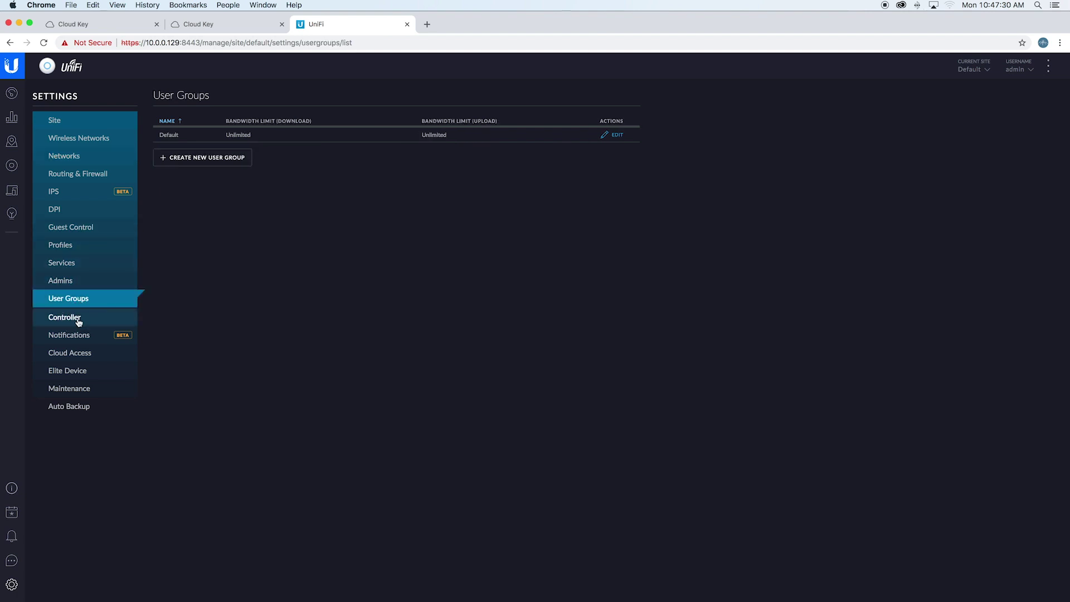
click(78, 321)
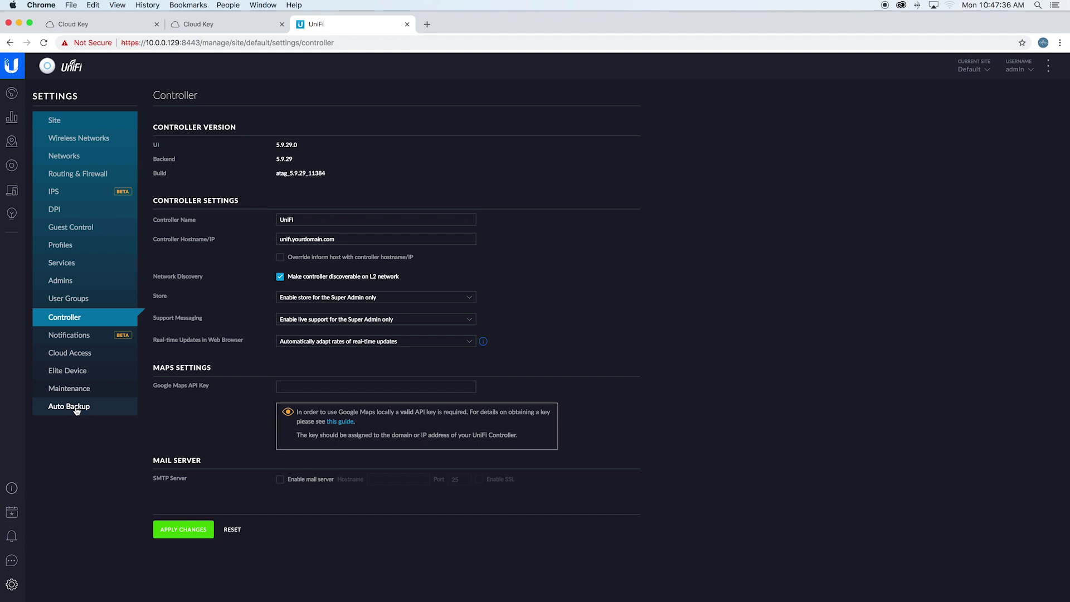
click(13, 94)
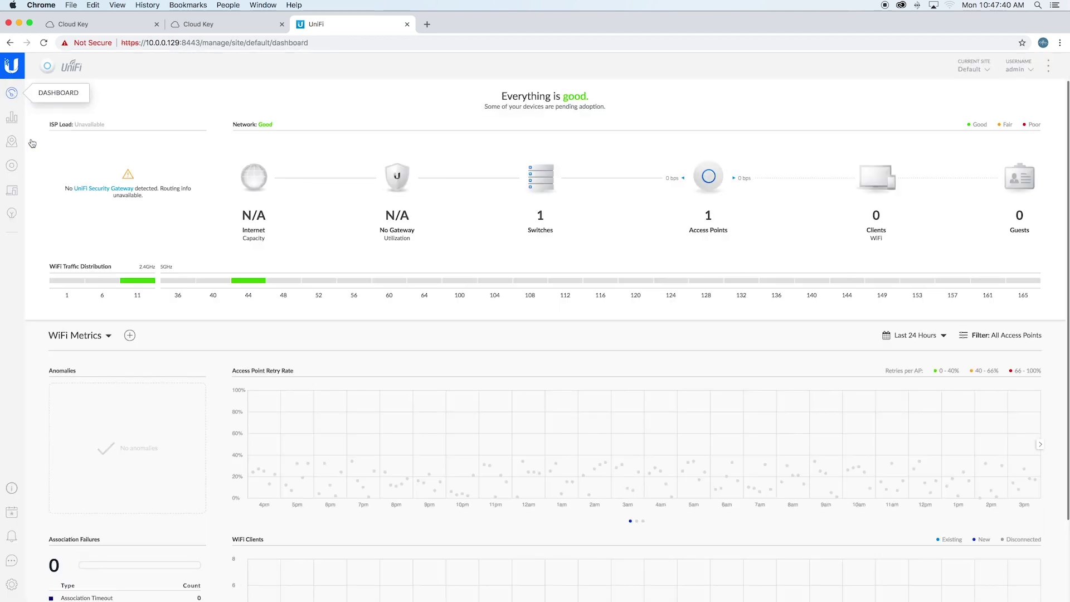
Show the port list in the Switch 24 POE-250W properties
click(12, 166)
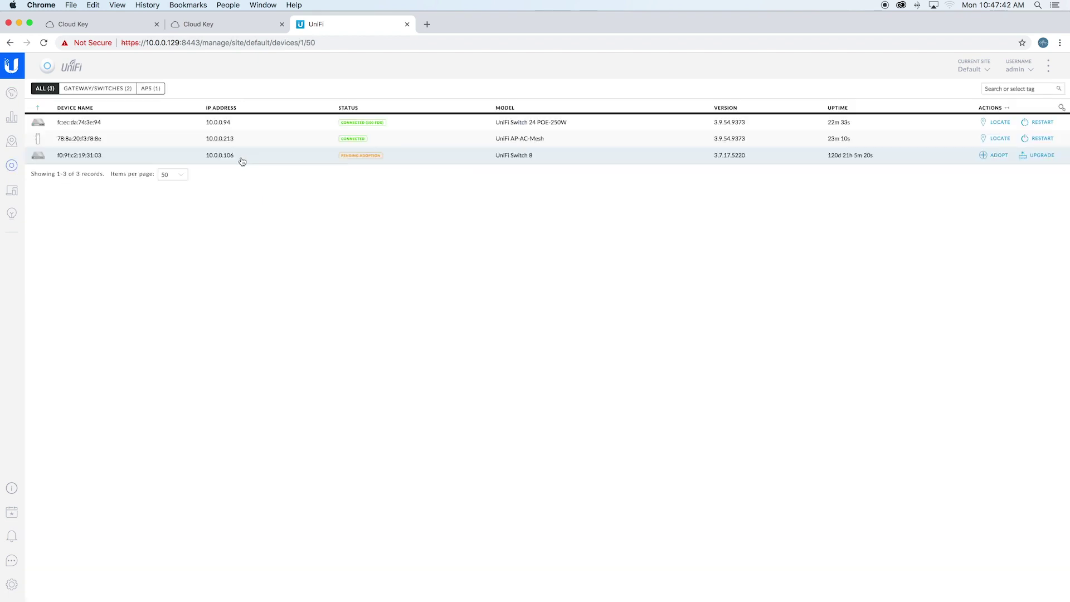
click(298, 127)
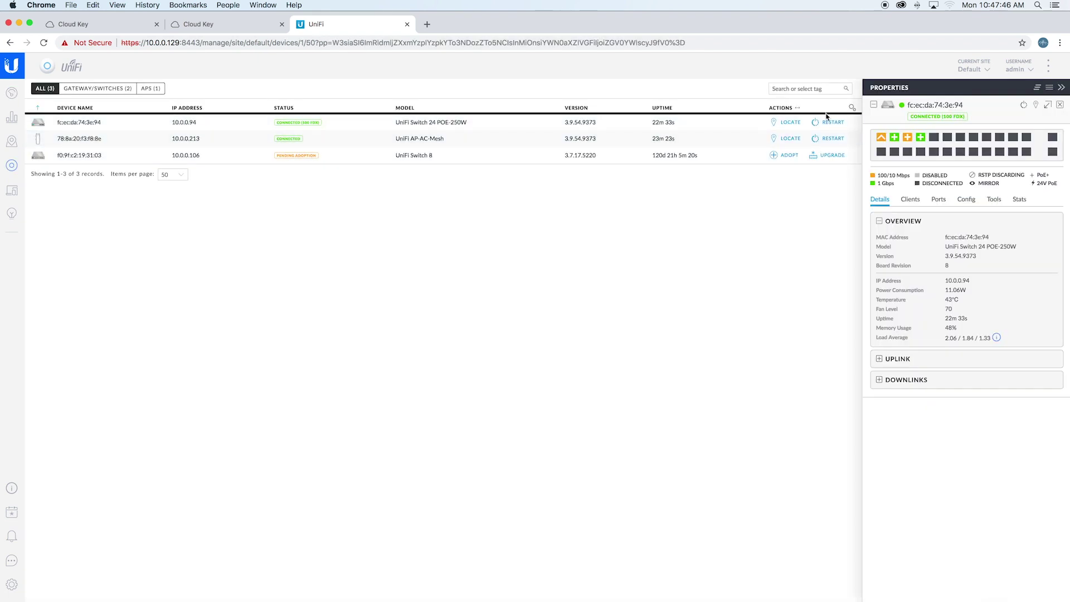
mouse_move(970, 152)
mouse_move(911, 140)
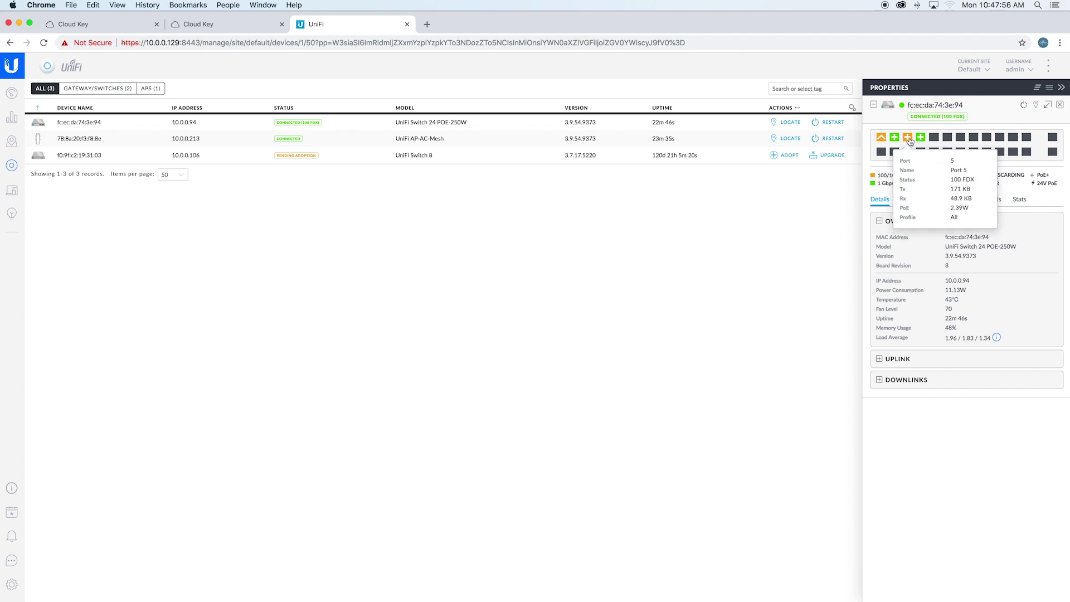
click(910, 140)
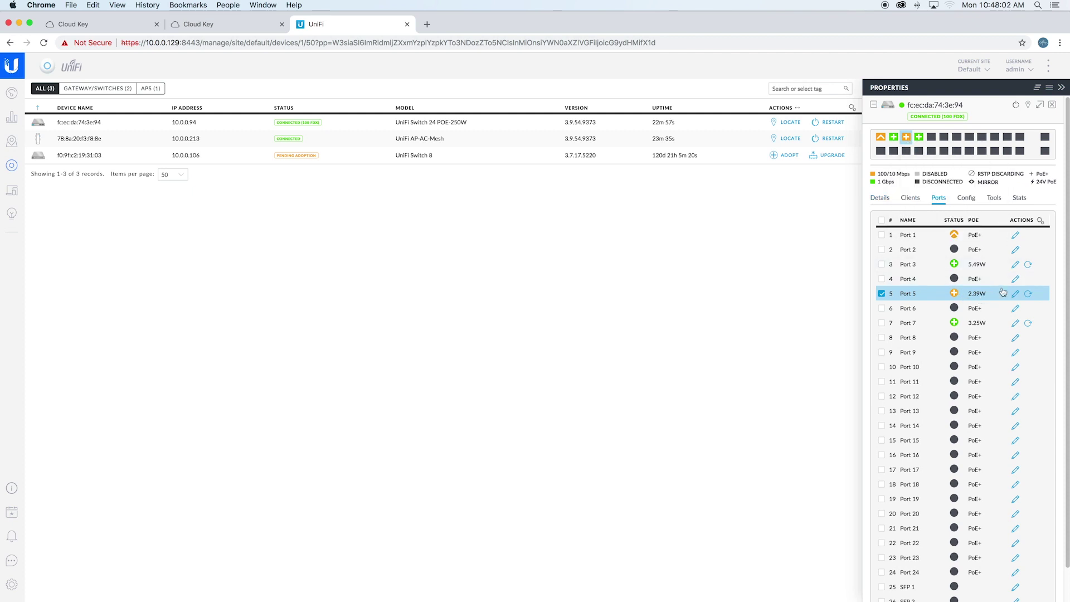
mouse_move(894, 139)
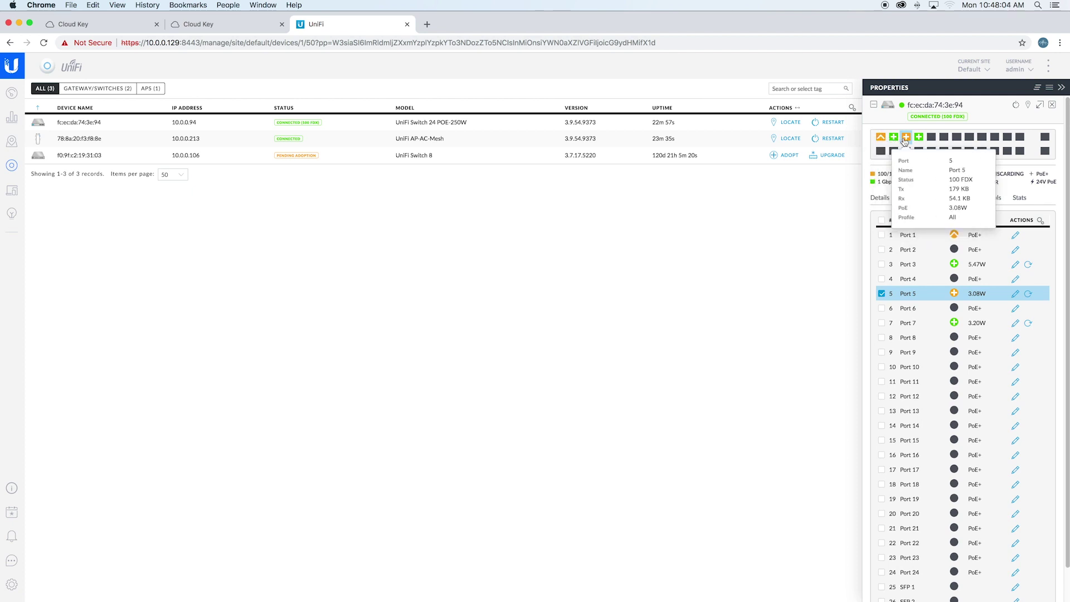
Override port 5's PoE to 24V Passive, apply and confirm, then close the properties
click(1015, 296)
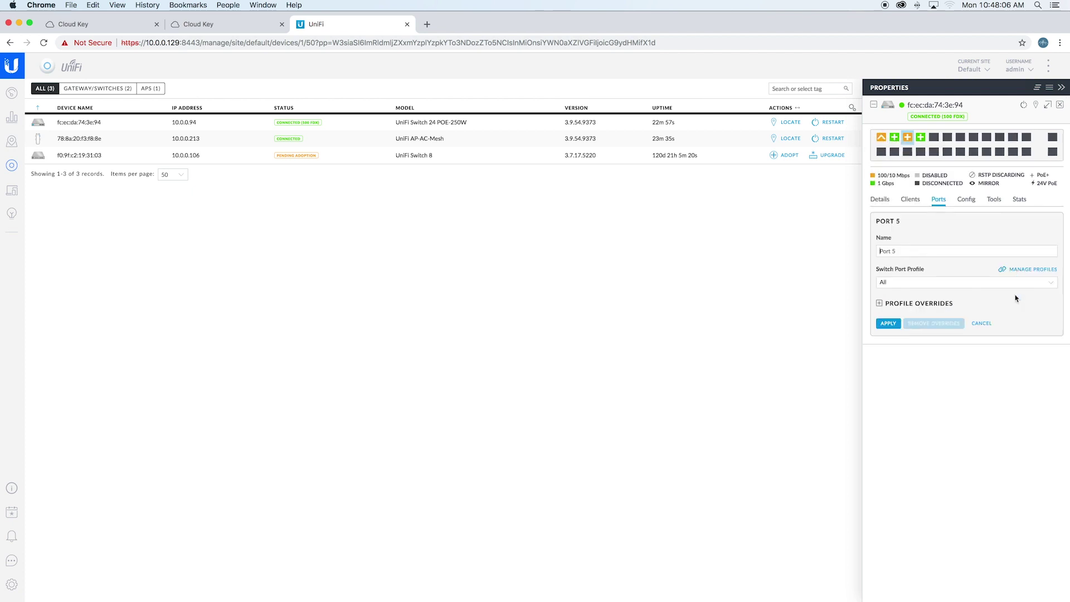
click(944, 282)
click(946, 258)
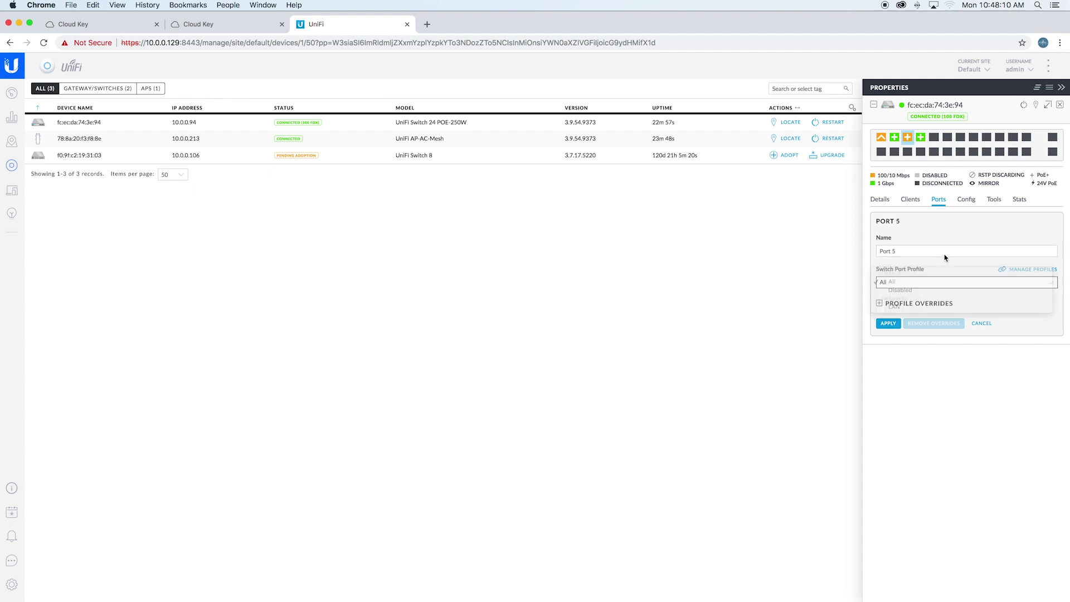
click(899, 305)
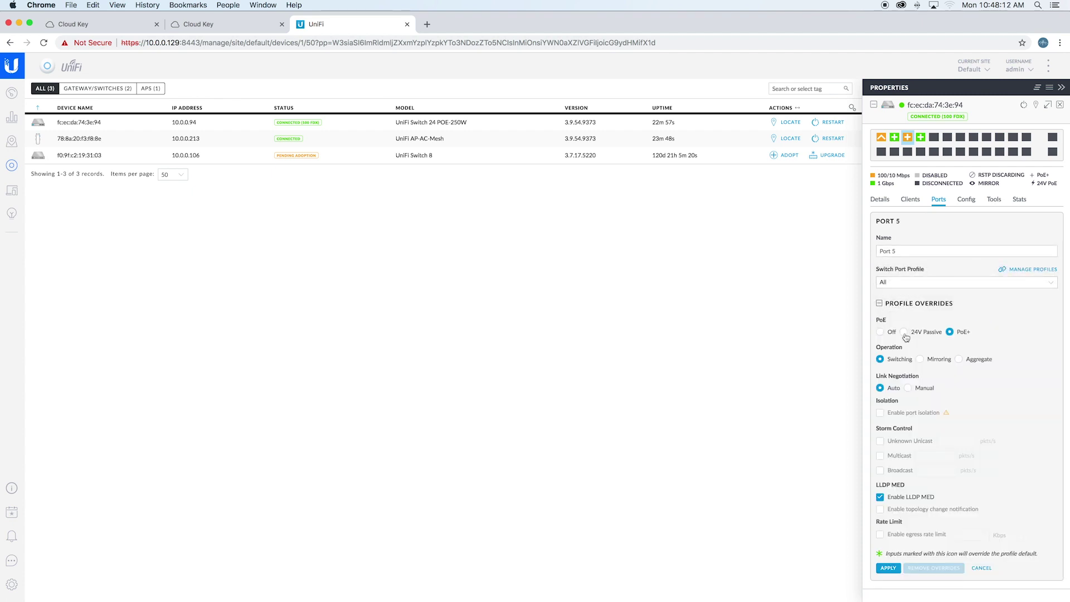
click(904, 332)
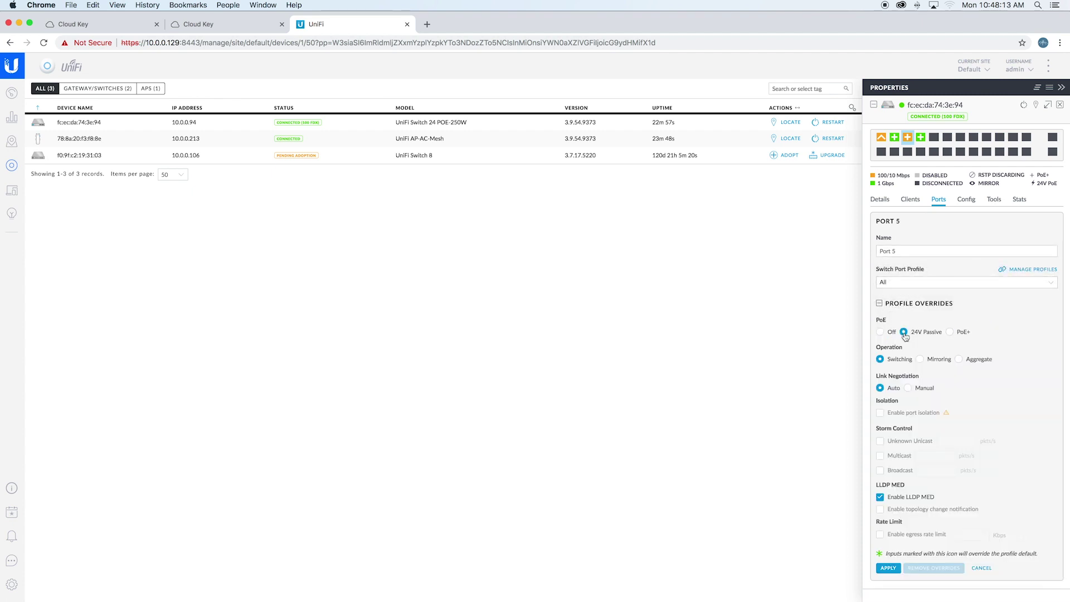
click(886, 569)
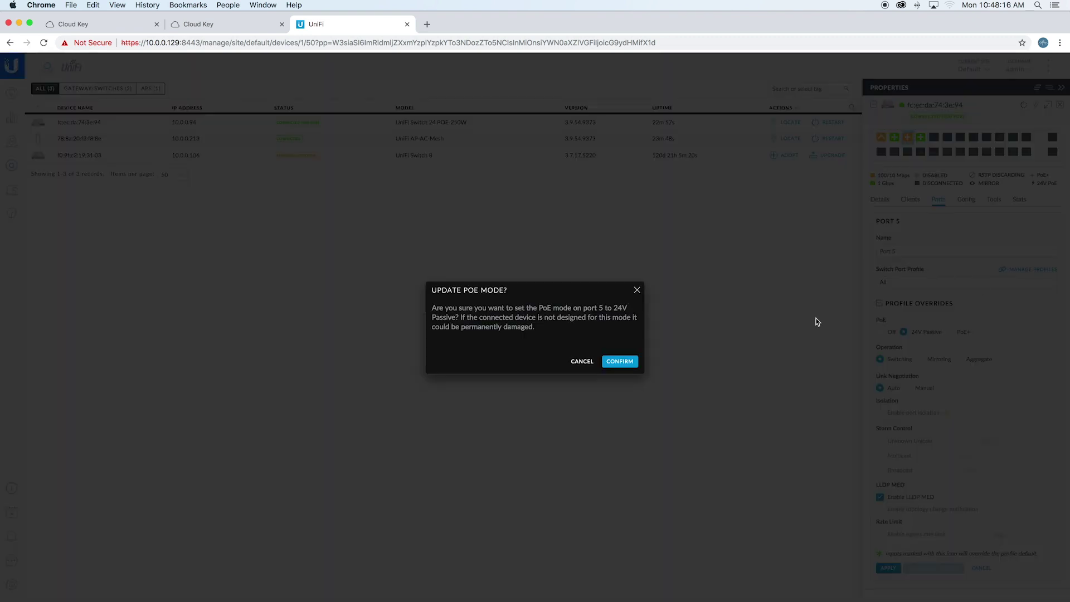
click(621, 362)
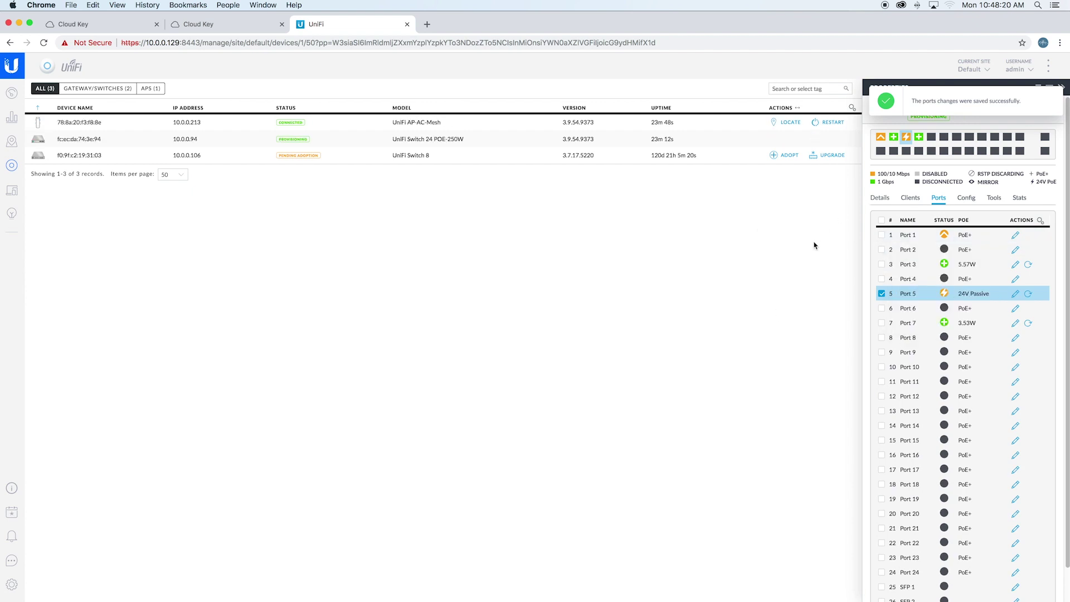
click(1062, 87)
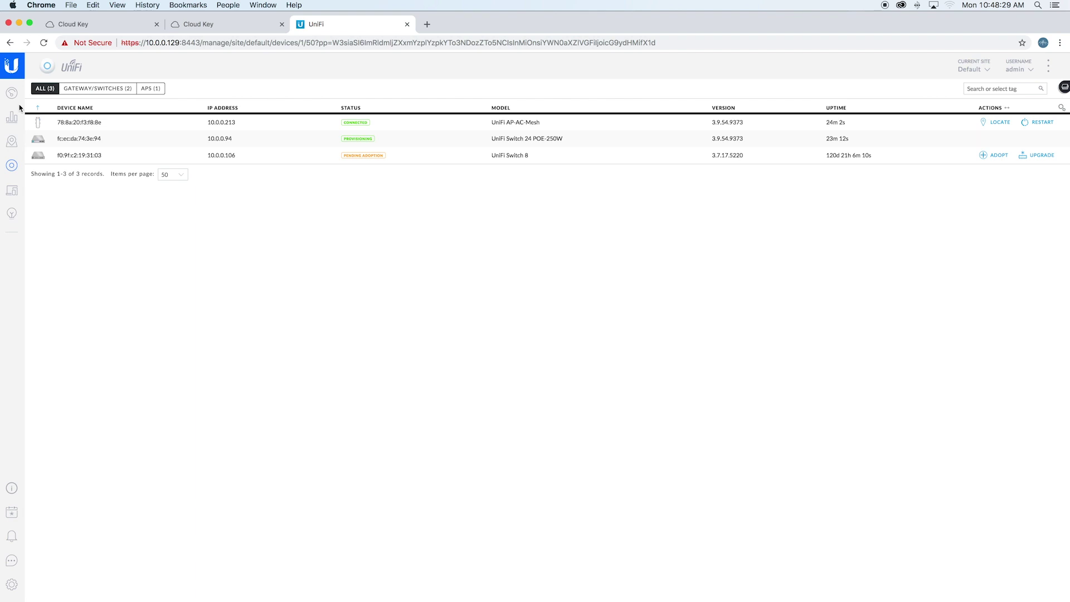
click(201, 25)
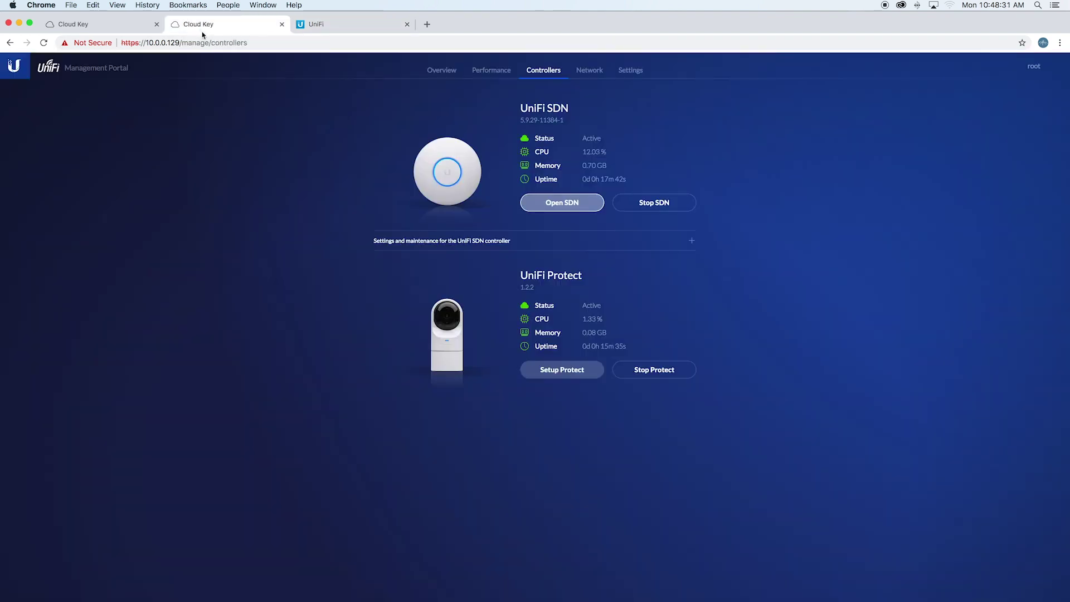
Start the Protect setup, name the NVR 'NVR' and accept the EULA
click(559, 371)
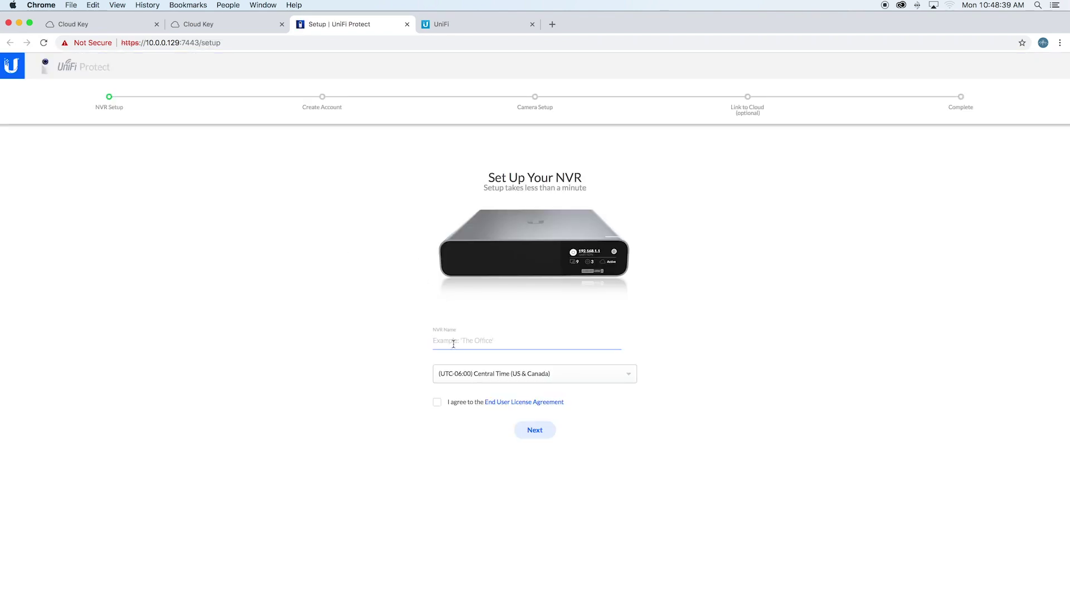
text(NVR)
click(437, 402)
click(524, 435)
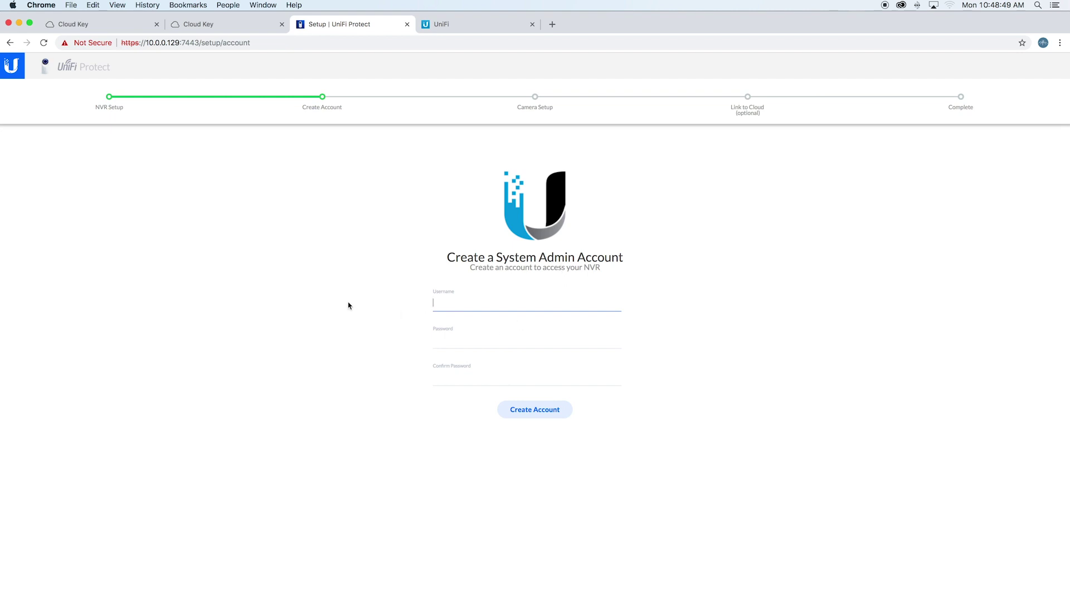
Create the Protect system admin account with username admin and a password
text(admin)
key(Tab)
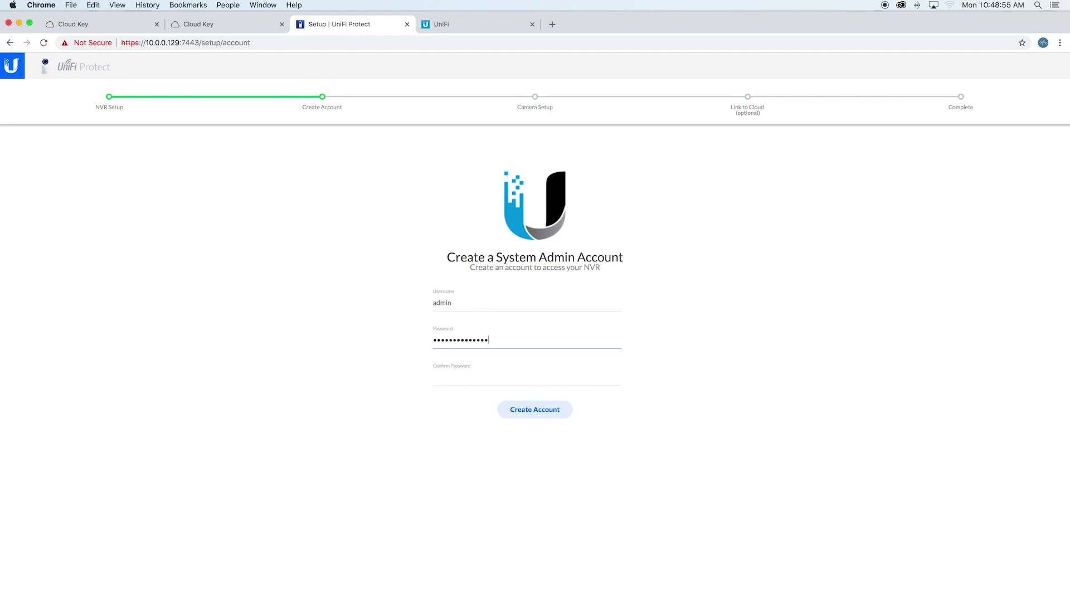
key(Tab)
text(a)
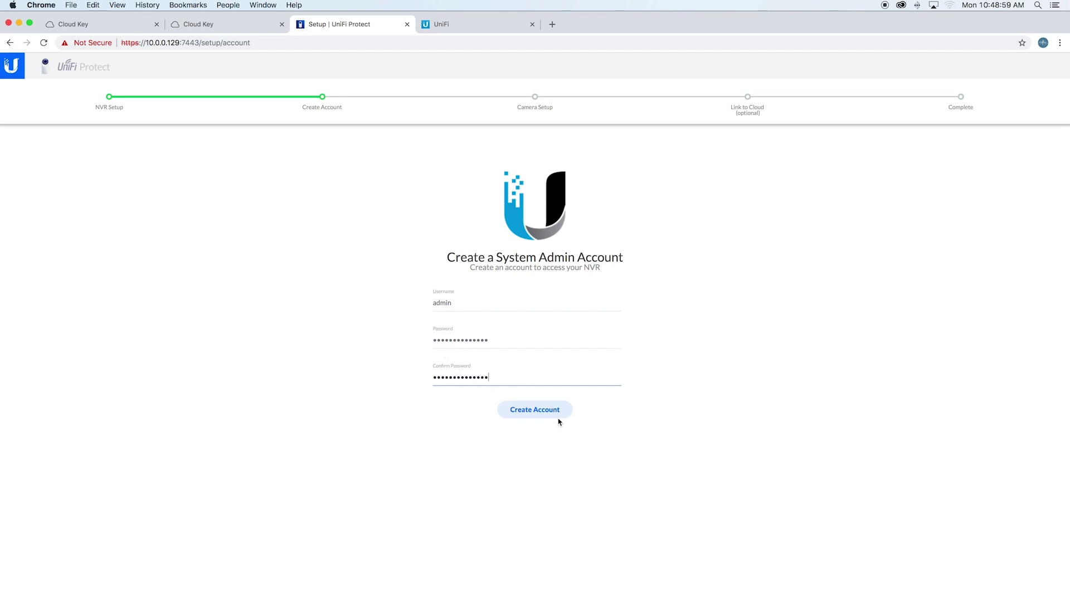
click(540, 411)
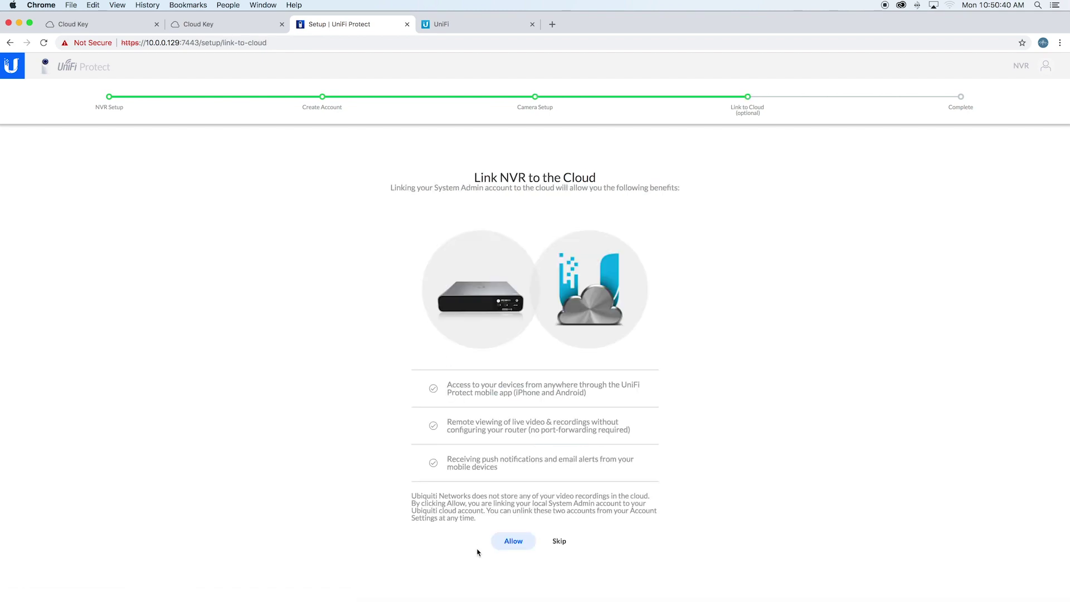
Link the NVR to the Ubiquiti account by signing in, then finish the setup screens
click(510, 542)
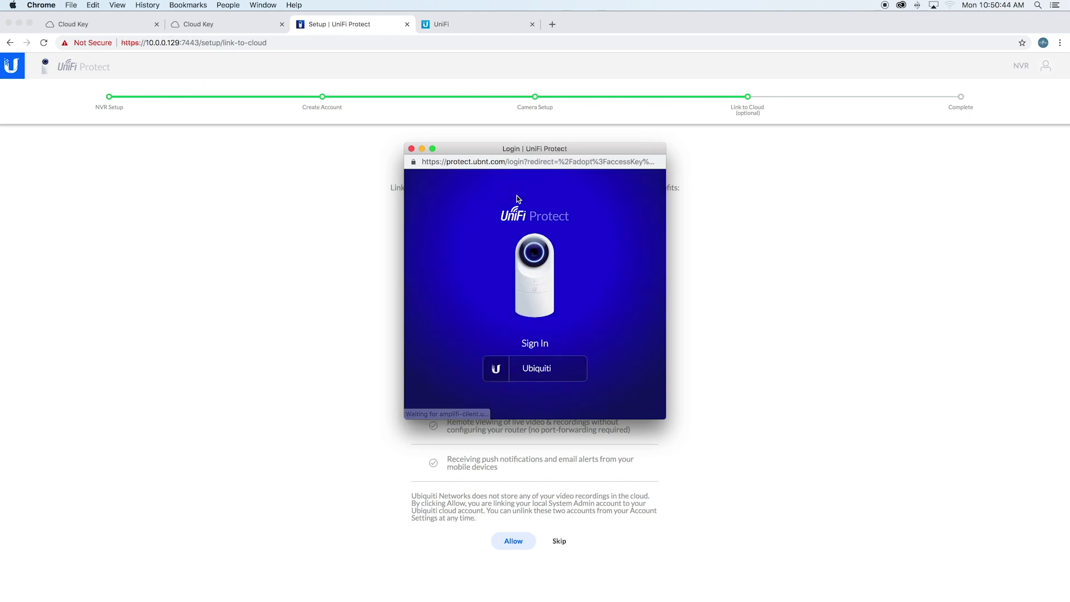
click(551, 373)
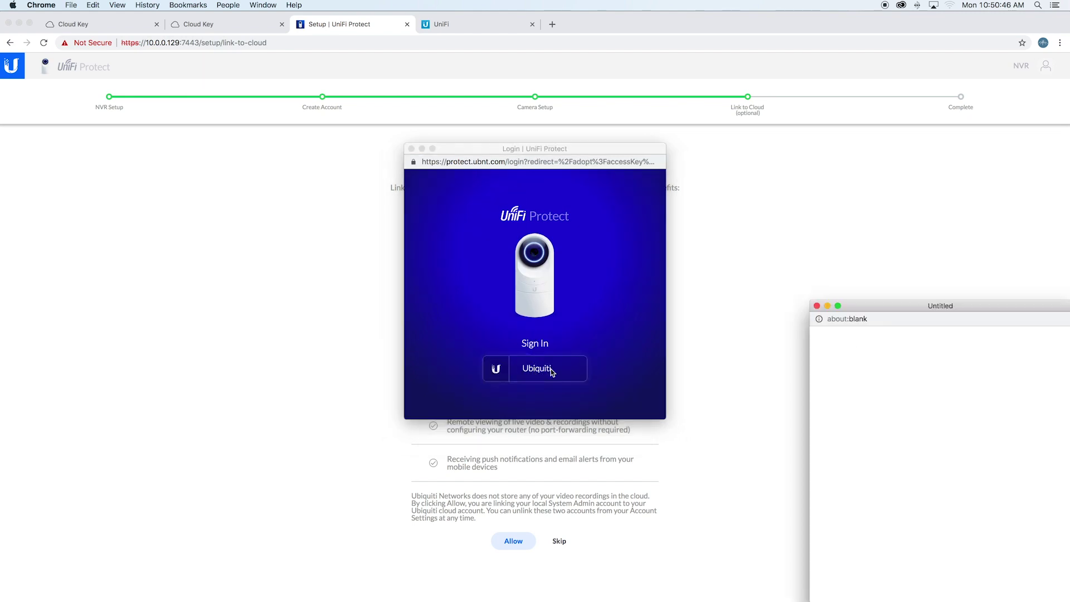
drag(922, 305, 526, 179)
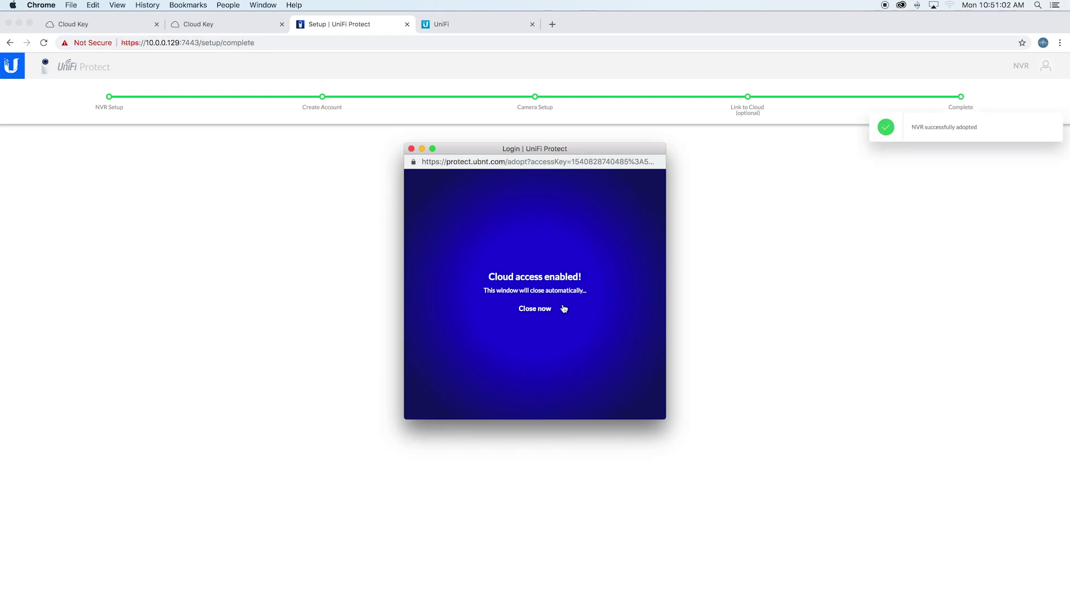
click(512, 316)
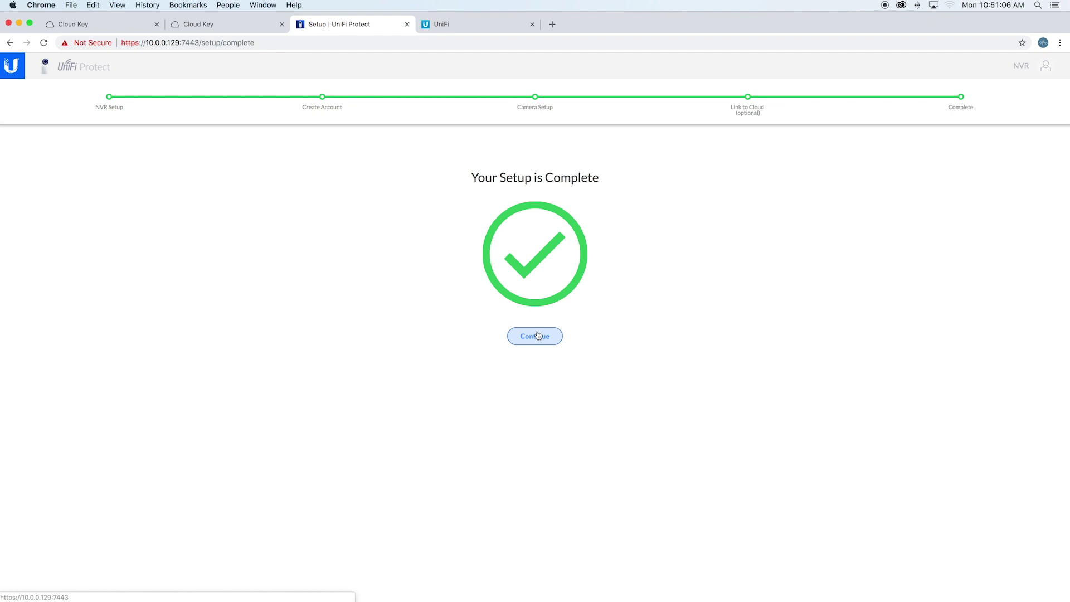
click(535, 336)
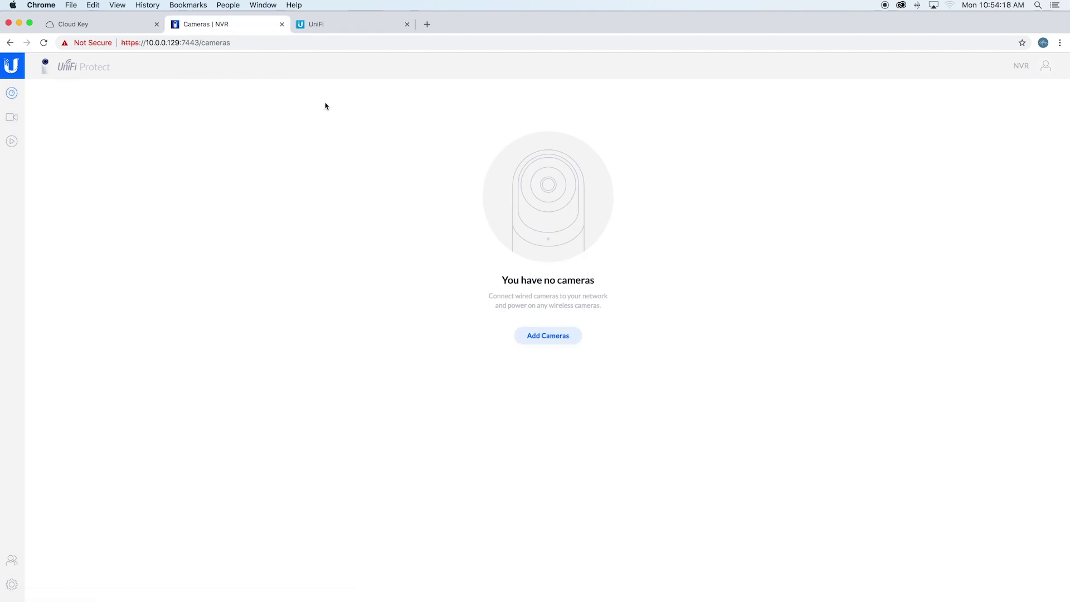
Add the discovered UVC G3 camera and open its details, showing it online at 10.0.0.97
click(530, 339)
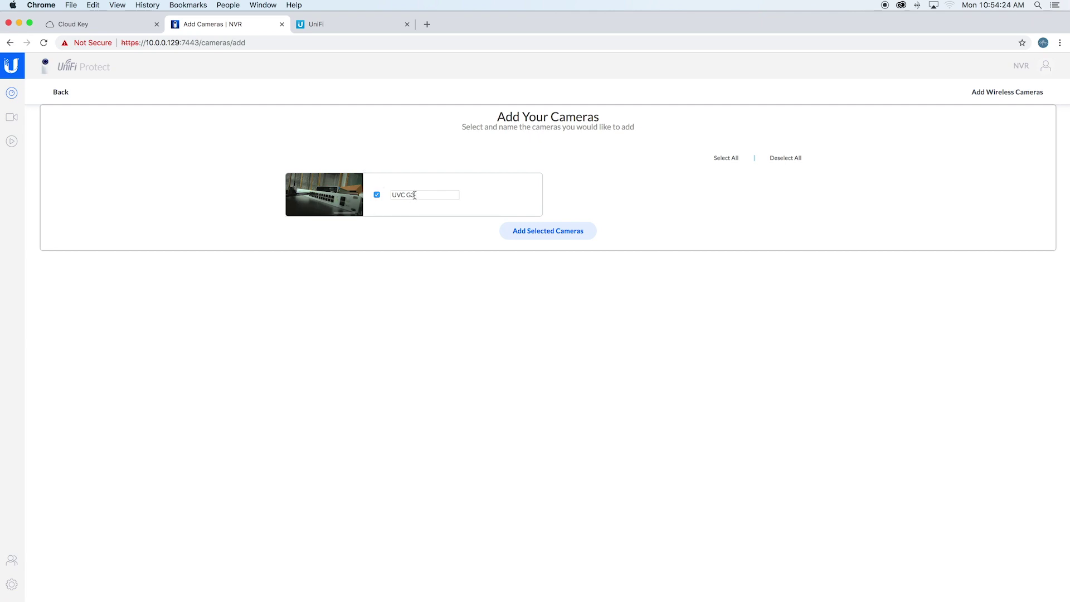
click(524, 232)
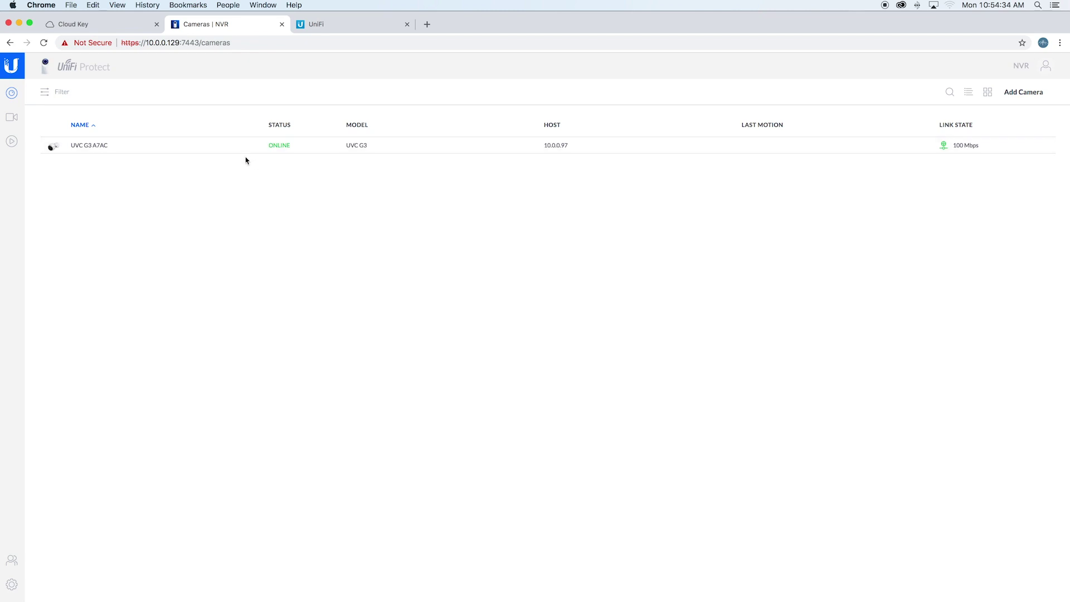
click(187, 146)
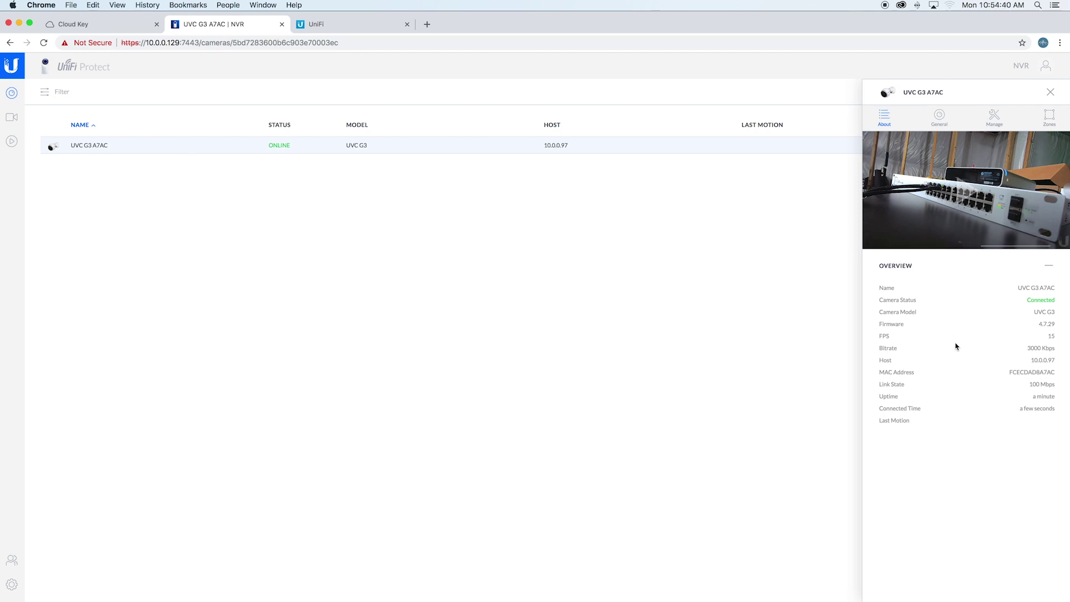
In the UVC G3 A7AC General settings, enable the Timestamp Overlay under Display
click(938, 123)
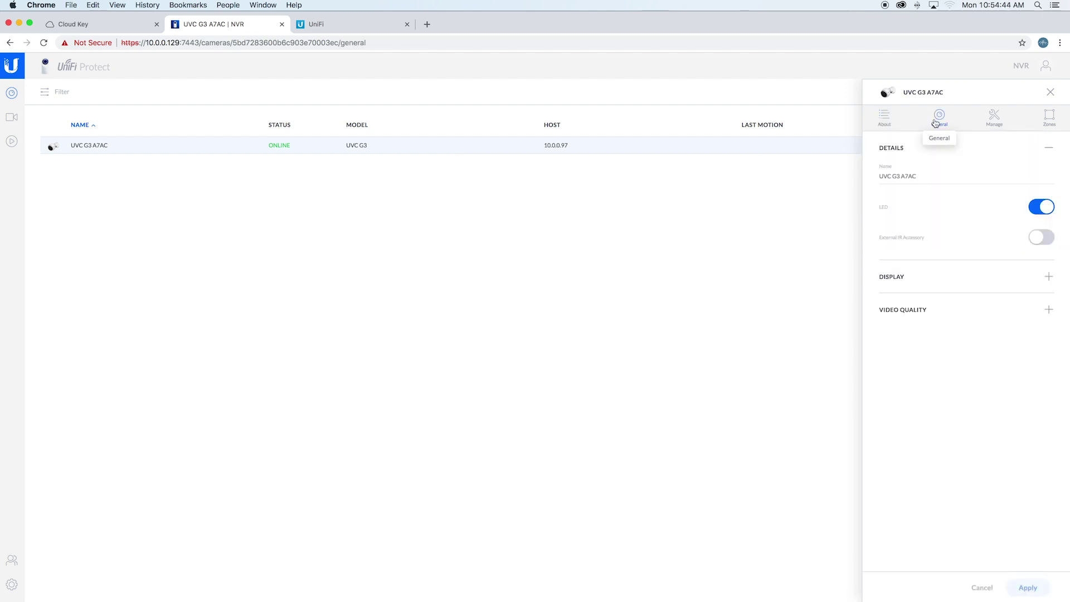
click(932, 313)
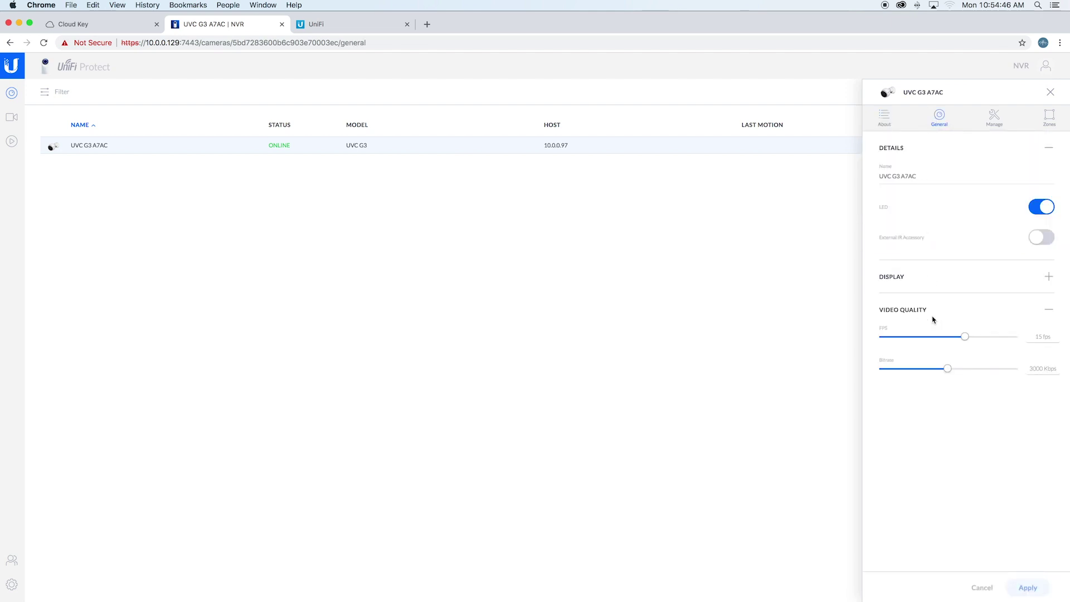
click(959, 277)
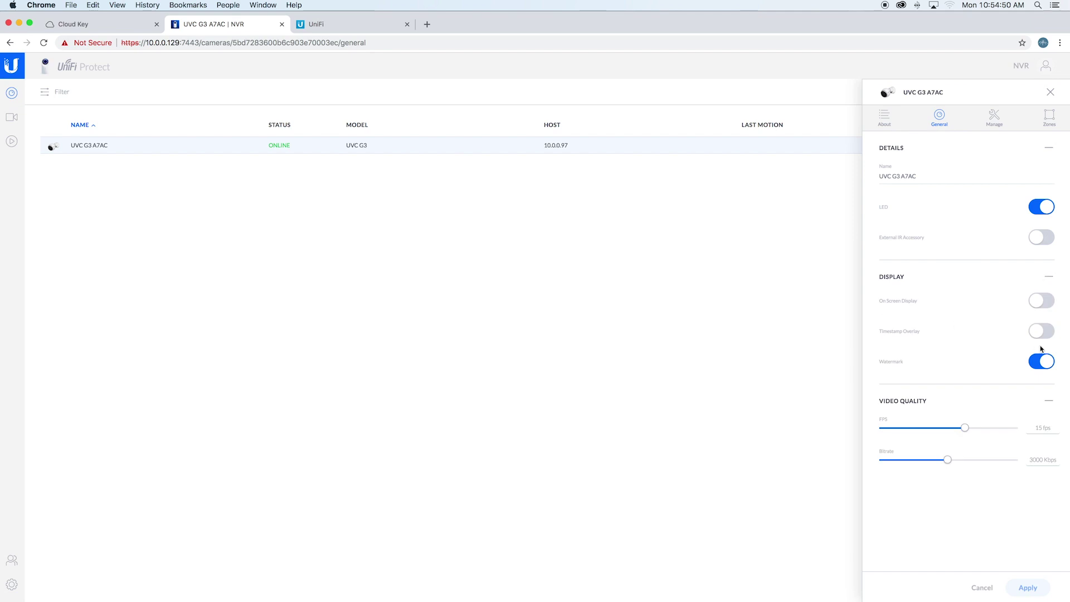
click(1036, 334)
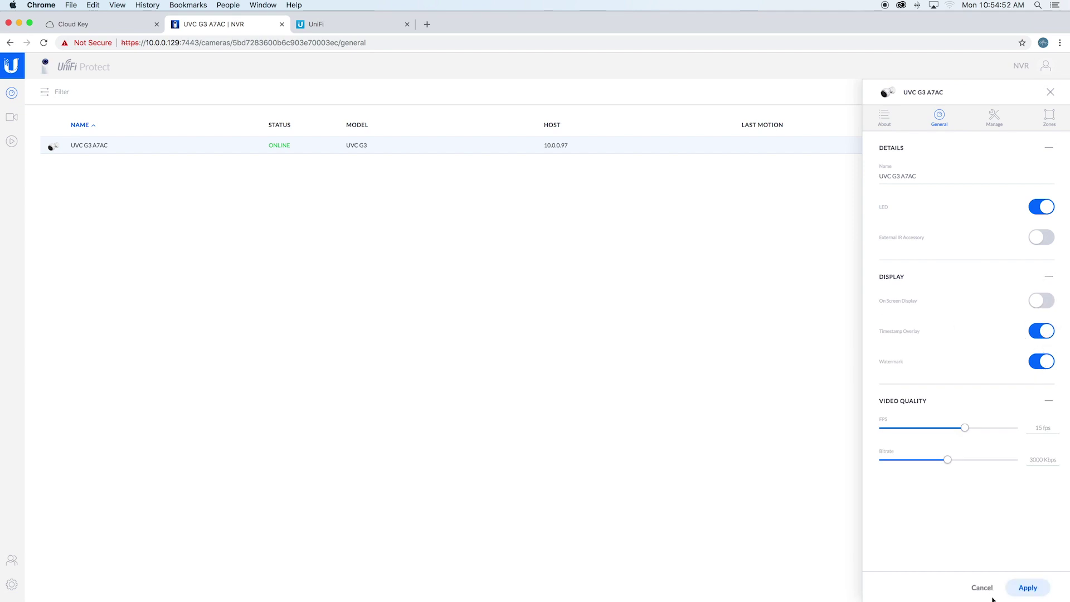
Review the camera's Manage and Zones tabs, then return to its overview
click(995, 116)
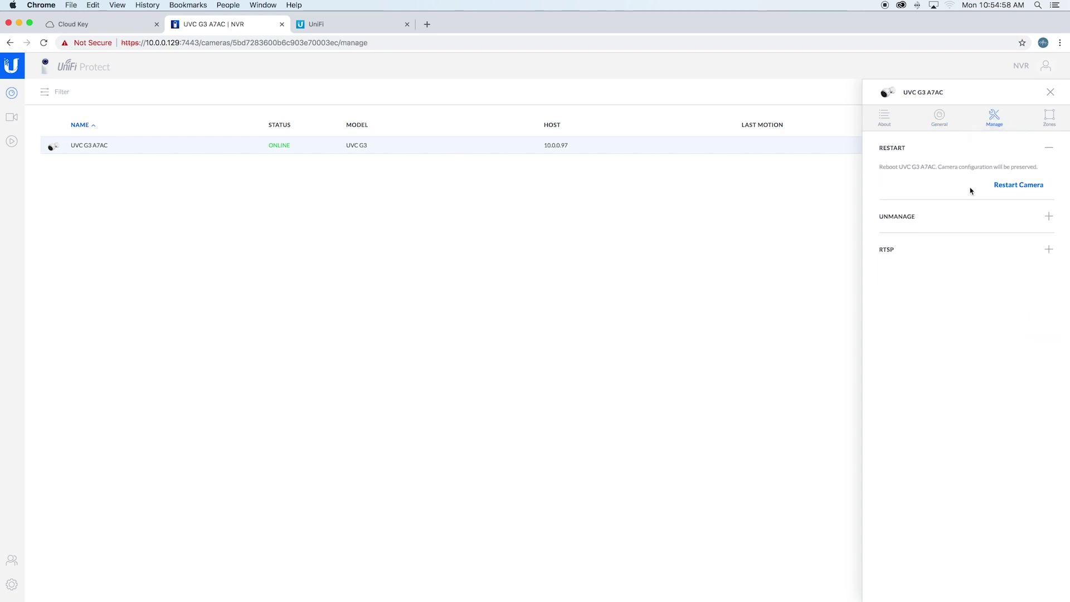
click(1048, 115)
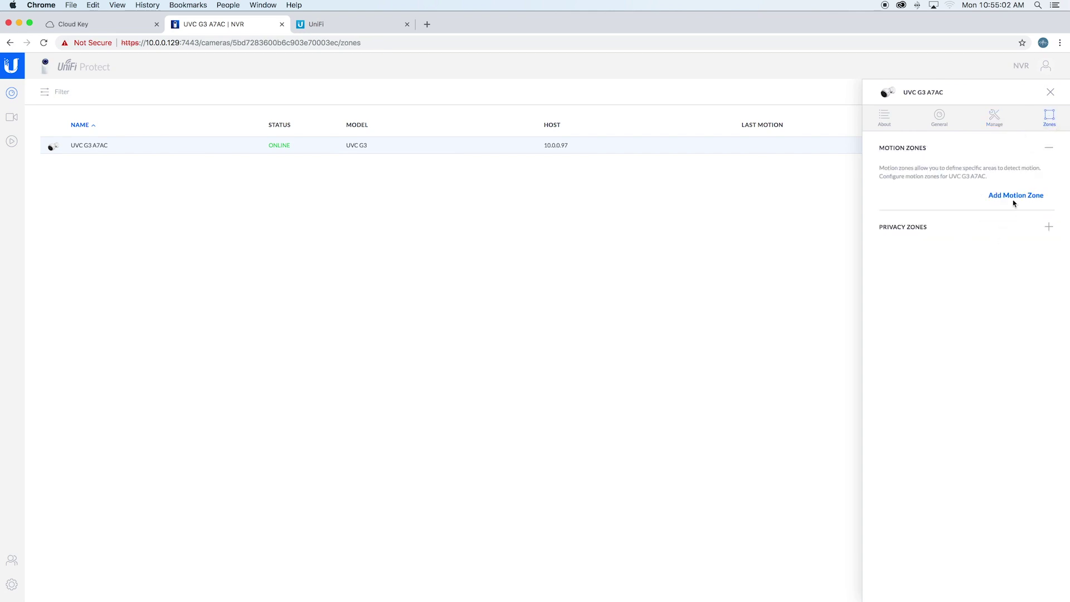
click(885, 118)
Create and save a new 1-camera live view named Custom View 1
click(1050, 92)
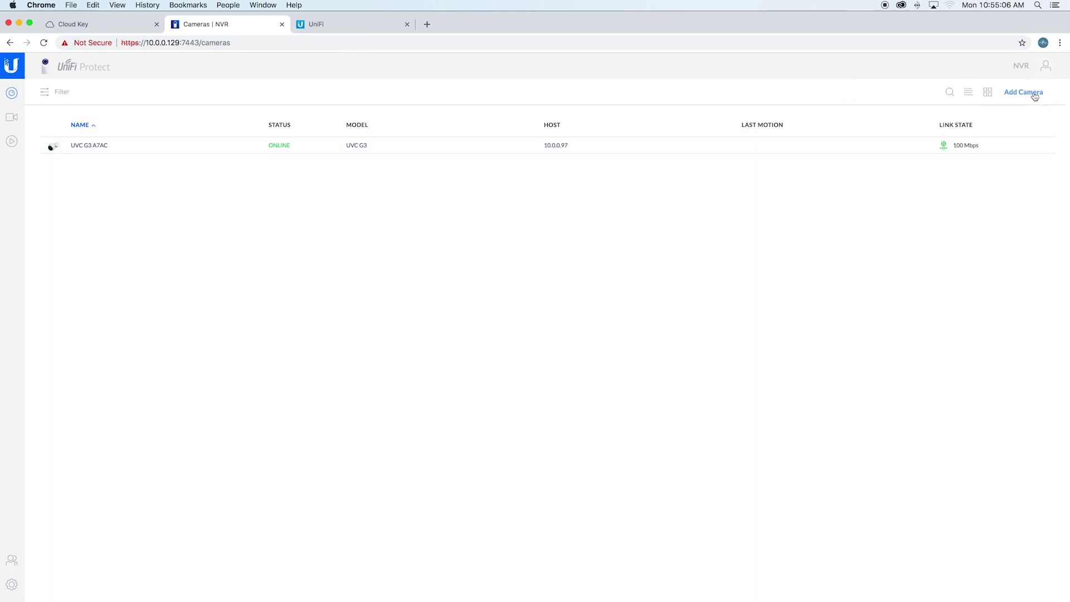
click(11, 117)
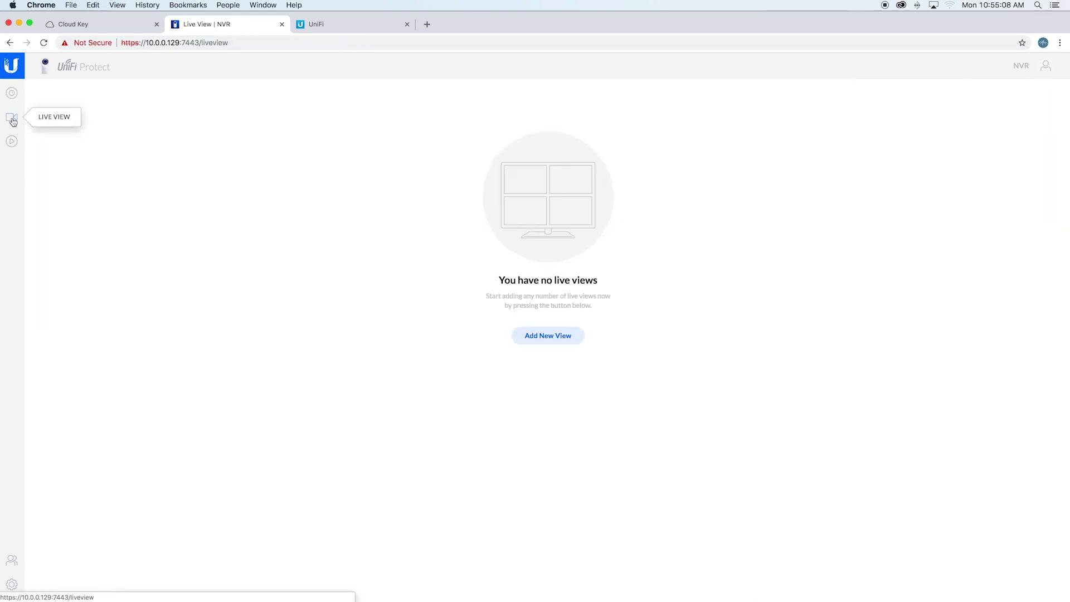
click(562, 334)
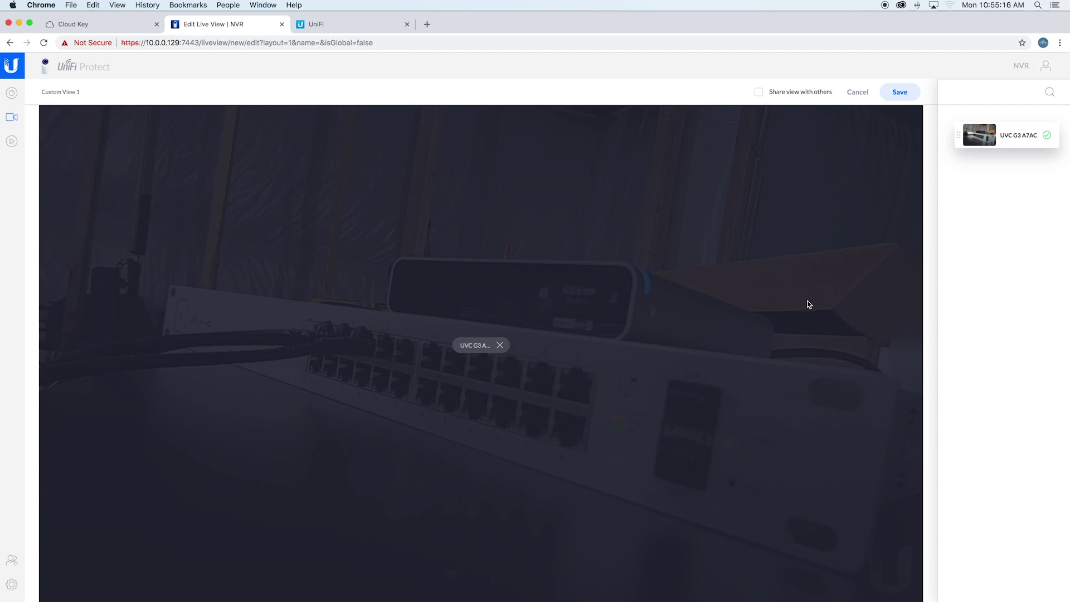
click(900, 93)
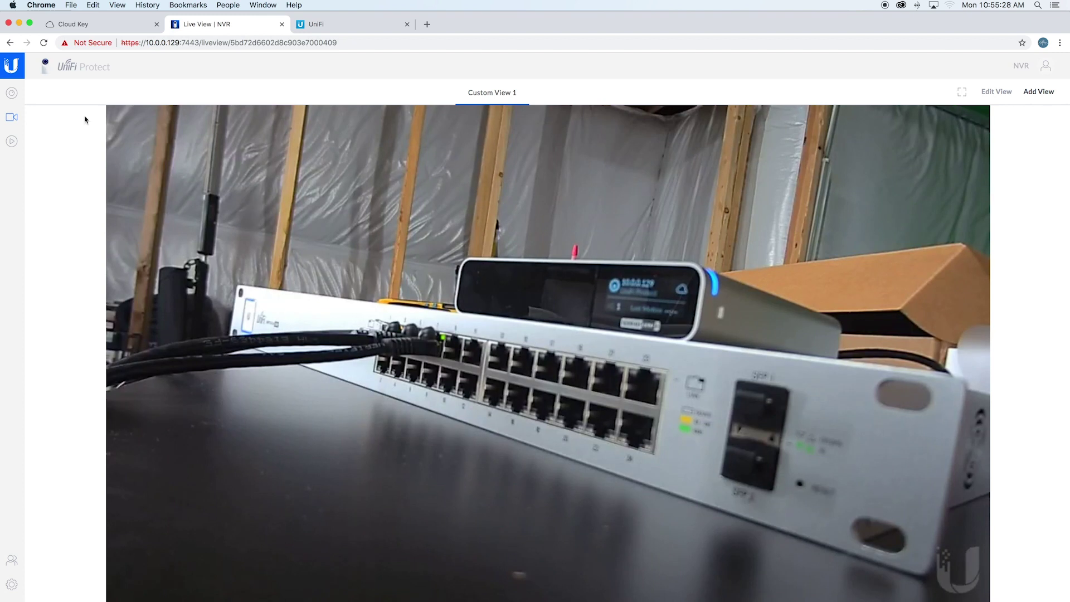
Filter the Events page to show only the UVC G3 A7AC camera
click(12, 141)
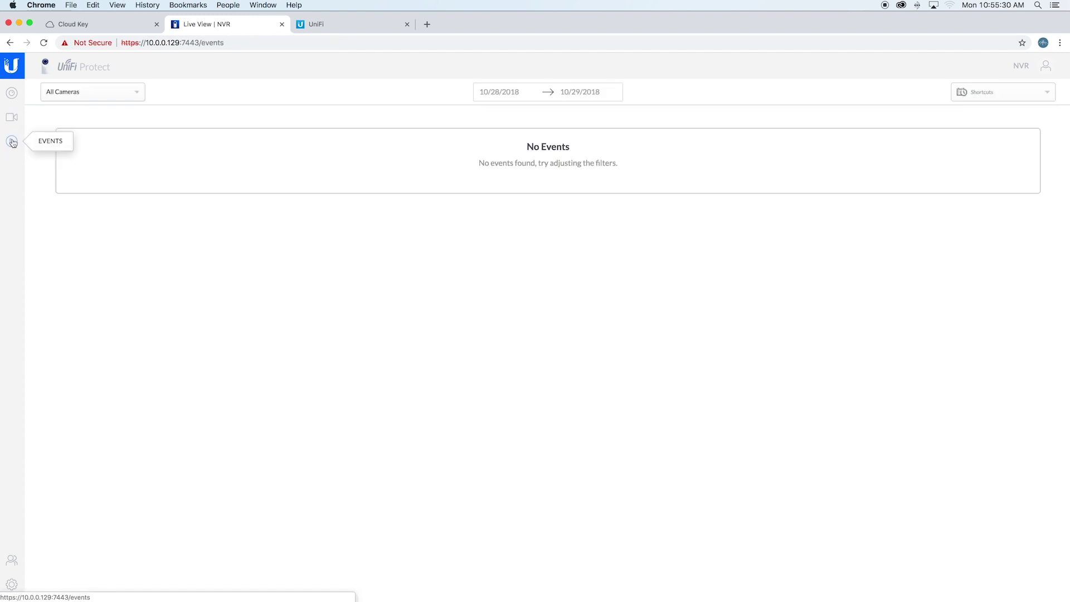
click(109, 96)
click(105, 123)
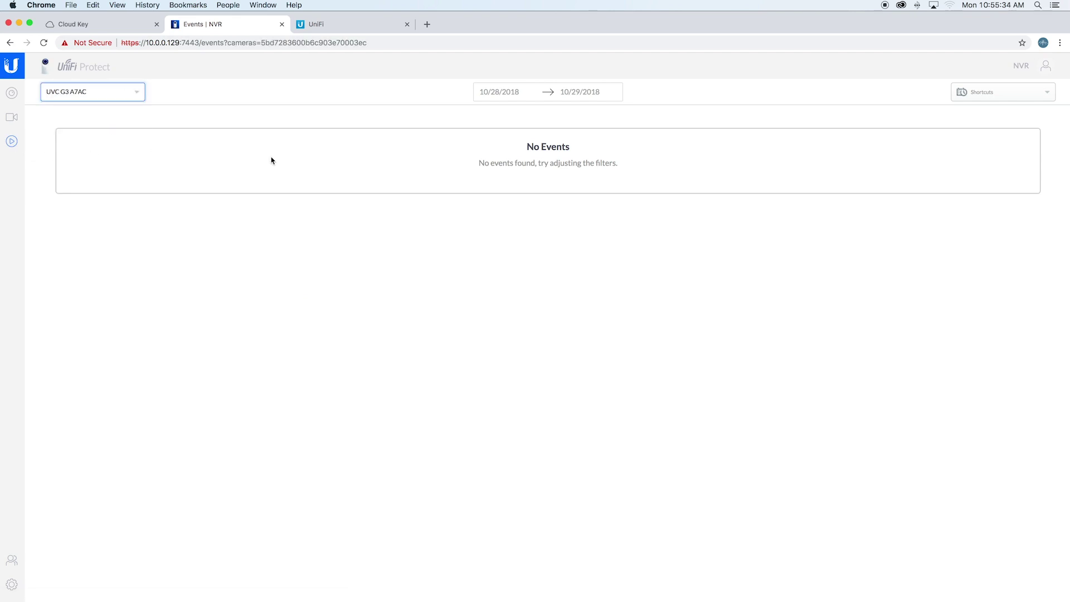
click(361, 242)
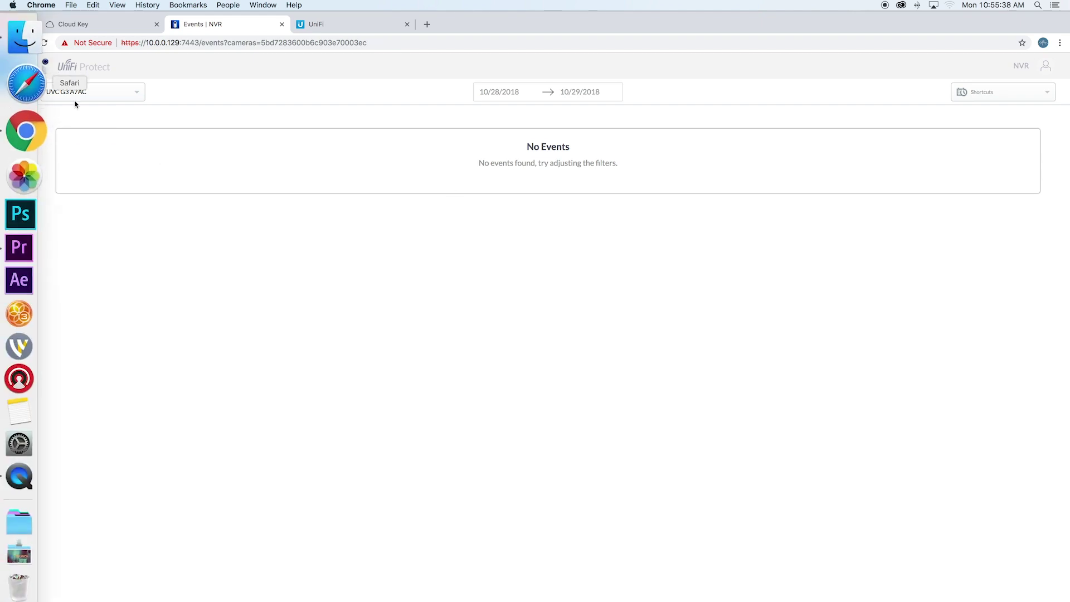
Open the UVC G3 A7AC details, browse its General and Manage tabs, and return to the overview
click(12, 92)
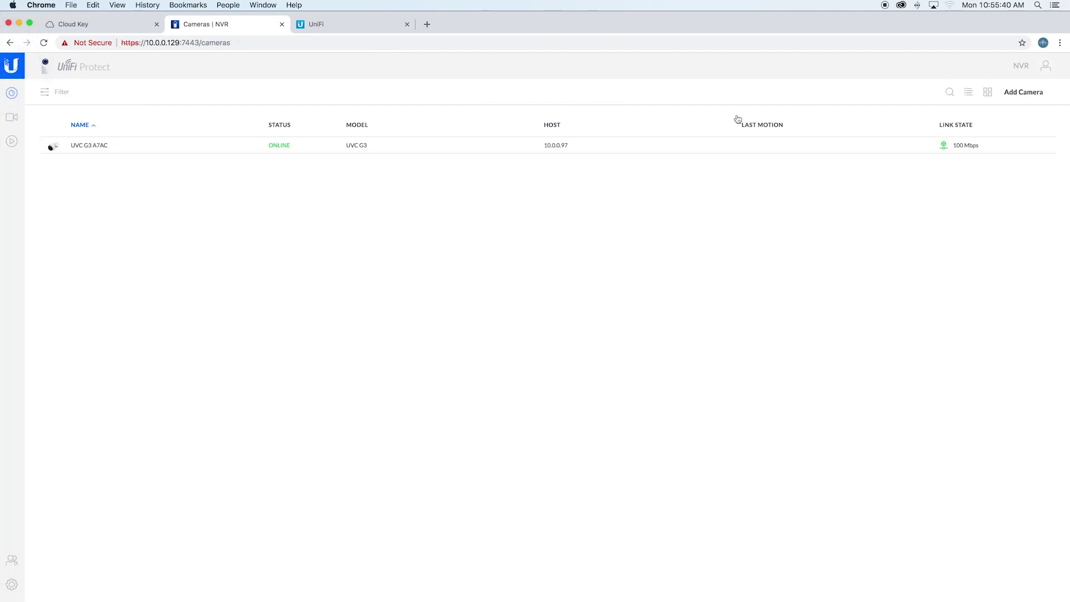
click(252, 146)
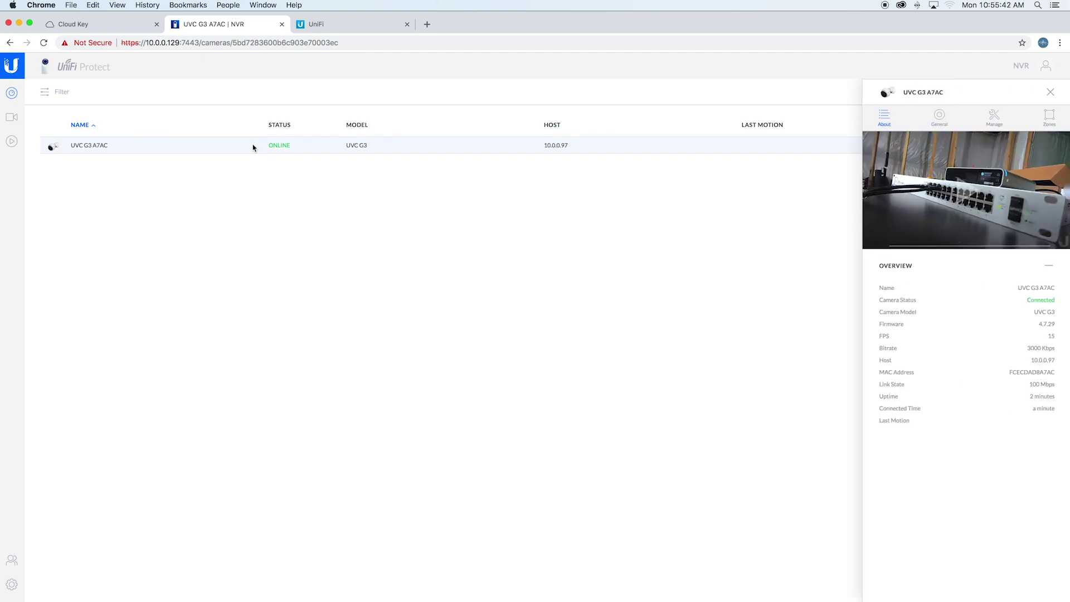
click(940, 116)
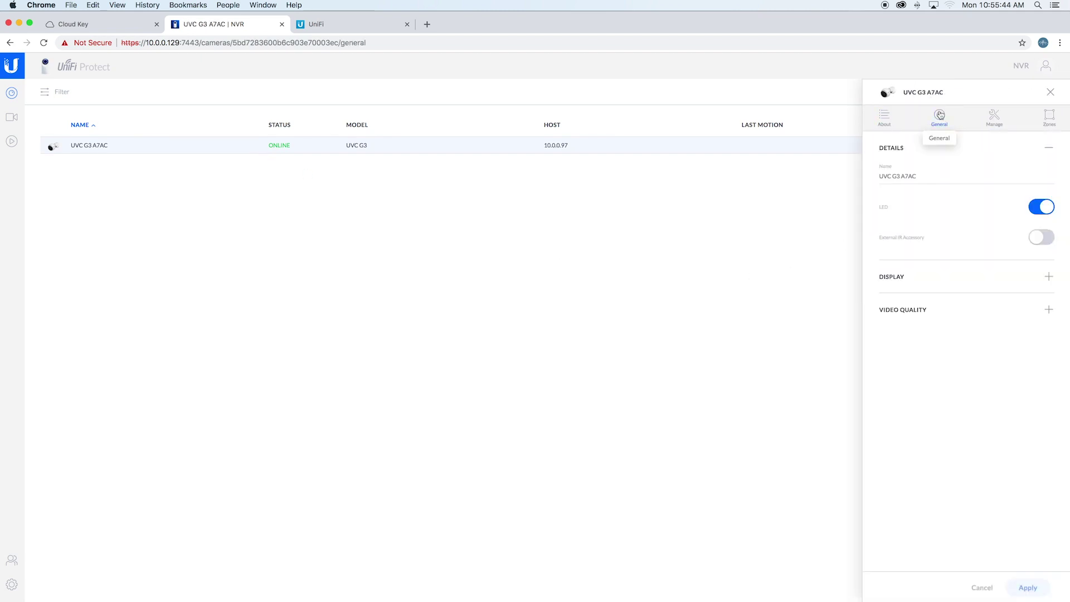
drag(918, 176, 868, 174)
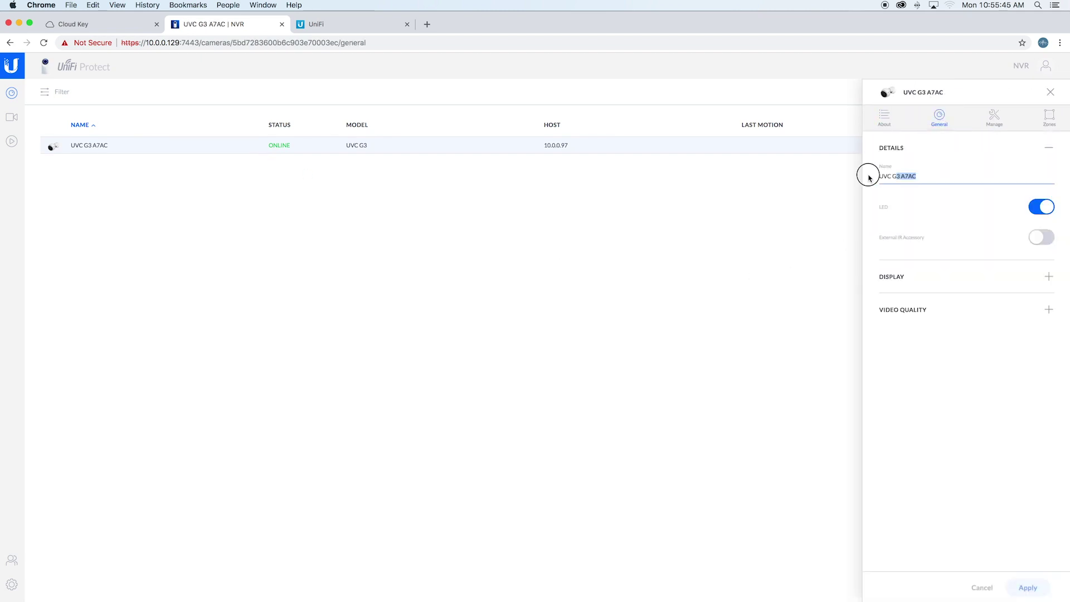
click(958, 170)
click(994, 117)
click(884, 117)
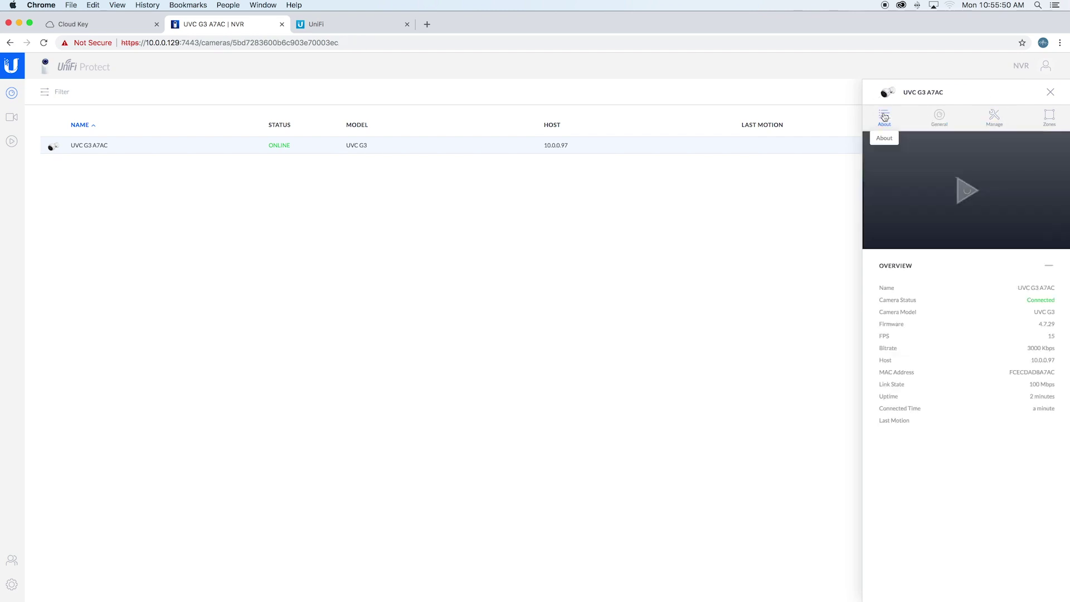